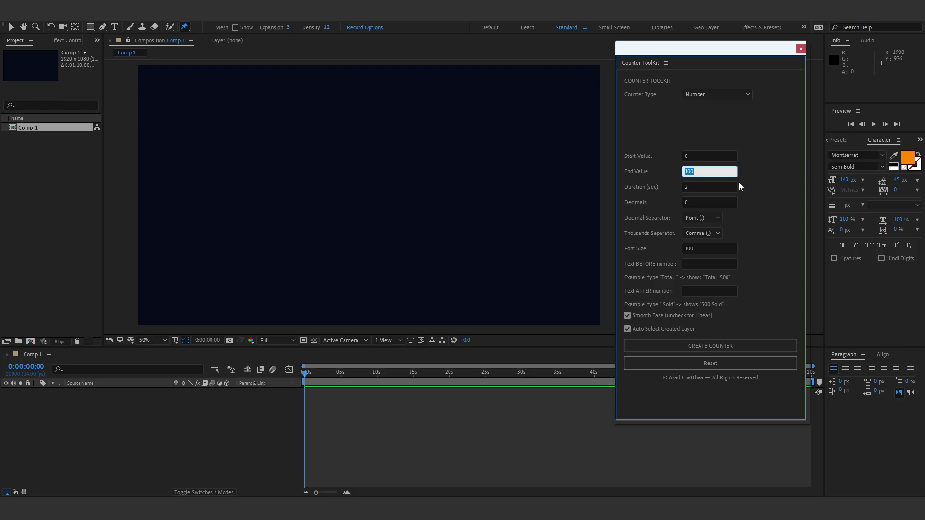
Step: Create a Number counter that runs from 0 to an end value of 10000
{"action": "type", "text": "10"}
{"action": "left_click", "coordinate": [766, 183]}
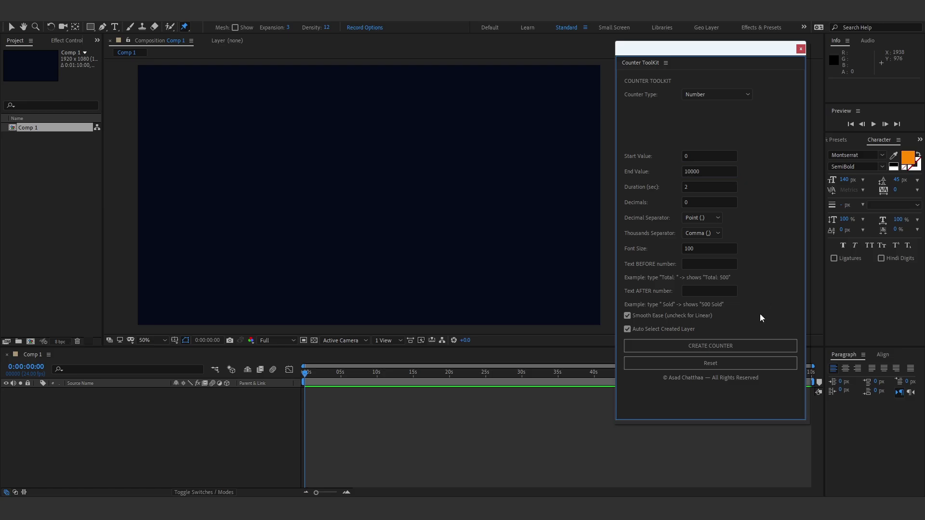
{"action": "left_click", "coordinate": [726, 345]}
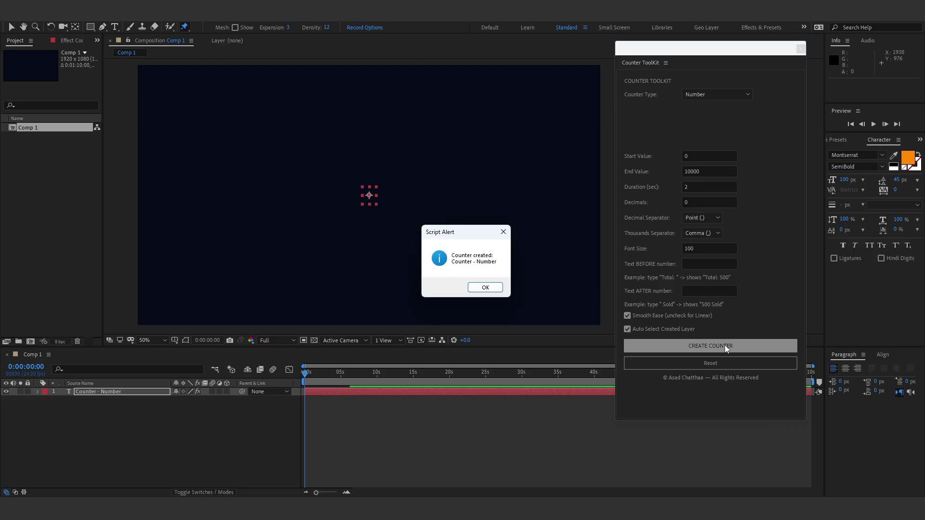
{"action": "left_click", "coordinate": [492, 288]}
Step: Preview the number counter's animation and hide its layer in the composition
{"action": "key", "text": "space"}
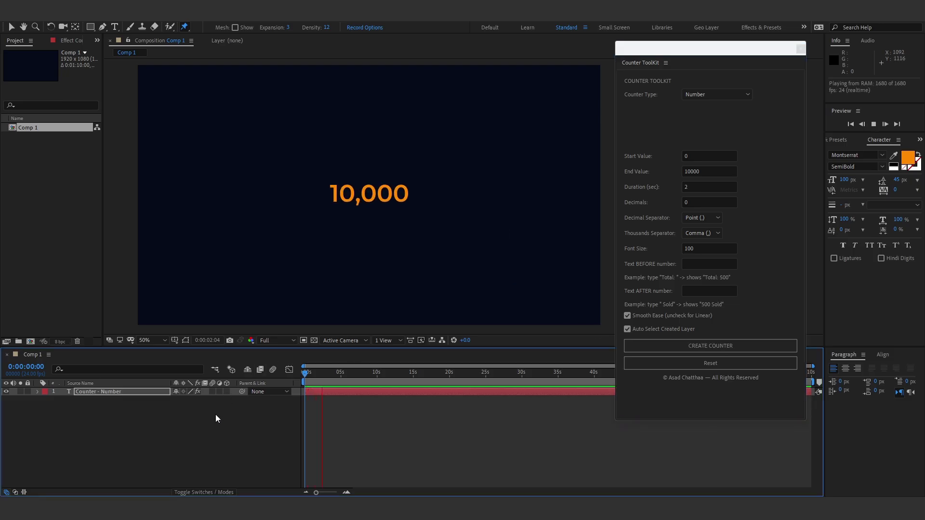
{"action": "left_click", "coordinate": [216, 414]}
{"action": "key", "text": "v"}
{"action": "left_click", "coordinate": [7, 391]}
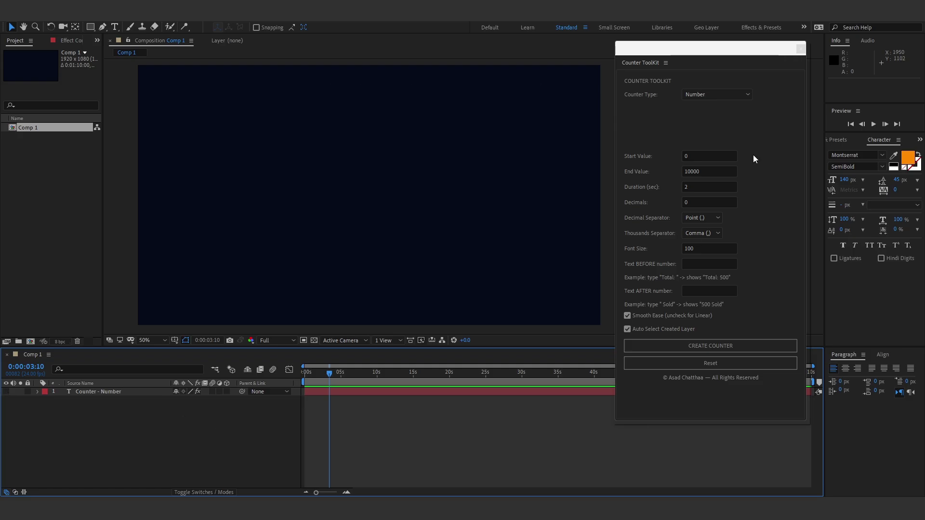
Step: Set the counter type to Currency Symbols, keeping the $ symbol and its Before Number position
{"action": "left_click", "coordinate": [707, 93]}
{"action": "left_click", "coordinate": [707, 115]}
{"action": "left_click", "coordinate": [704, 111]}
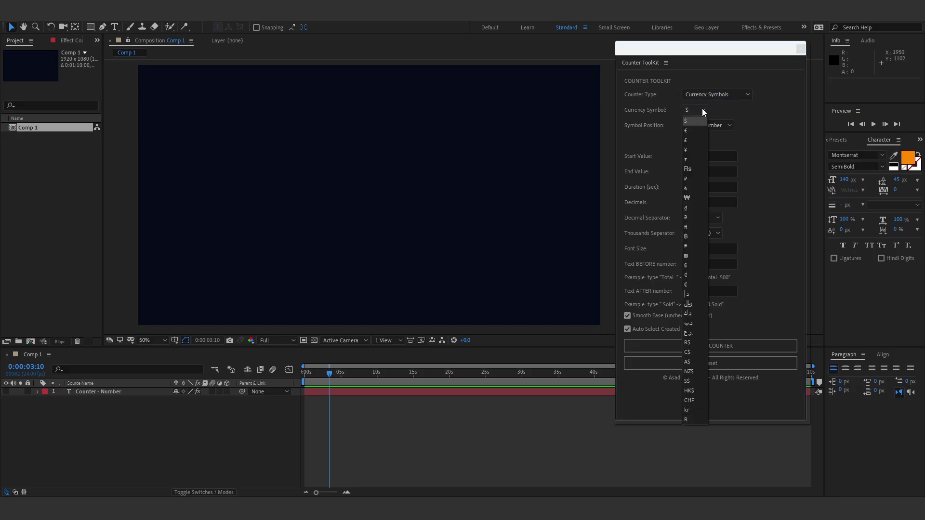
{"action": "left_click", "coordinate": [723, 108]}
{"action": "left_click", "coordinate": [716, 125]}
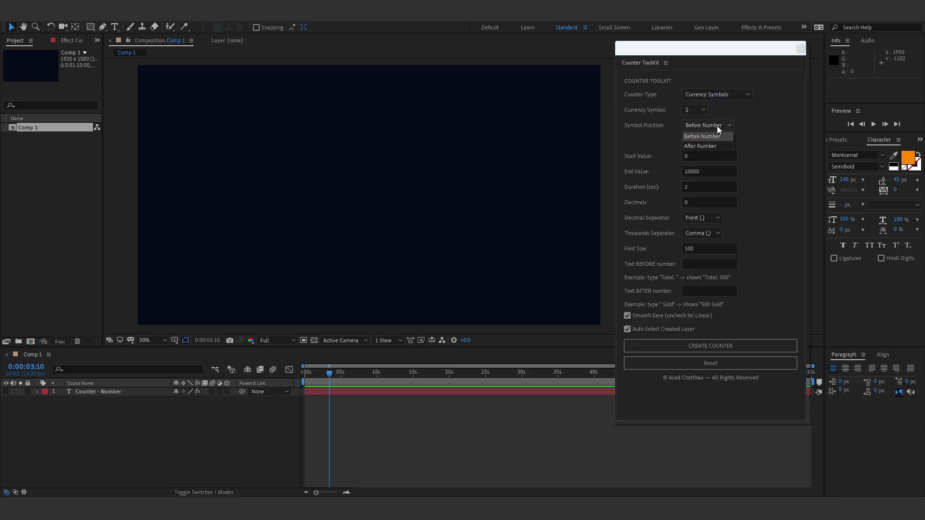
{"action": "left_click", "coordinate": [749, 121]}
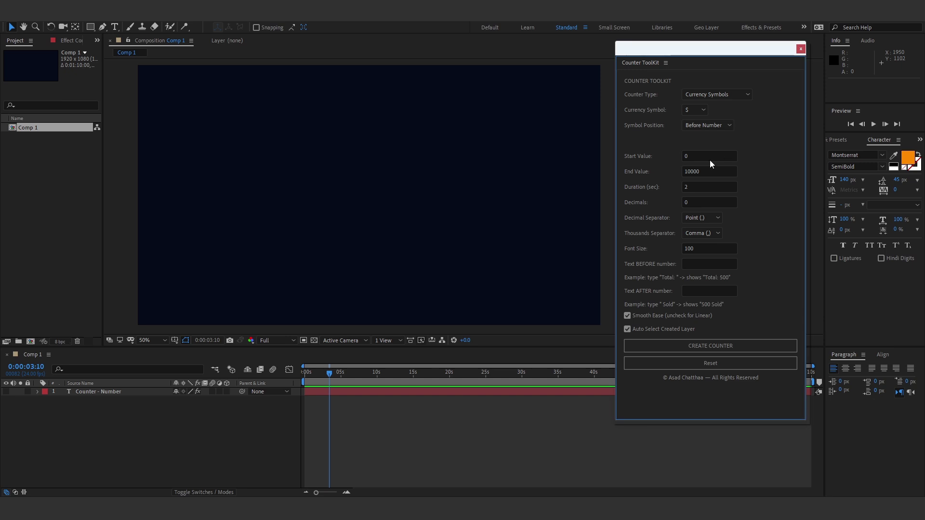
{"action": "left_click", "coordinate": [700, 170]}
{"action": "double_click", "coordinate": [700, 170]}
{"action": "type", "text": "10000000000000"}
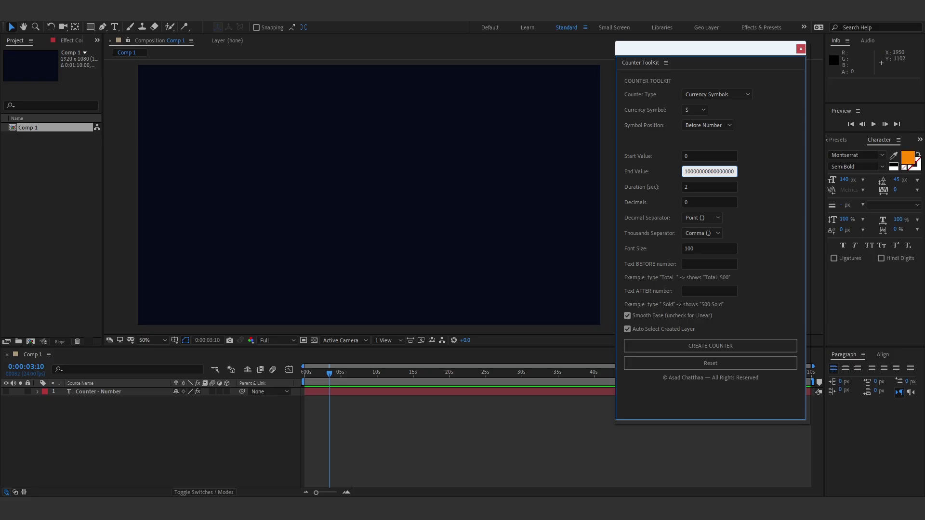
{"action": "left_click", "coordinate": [773, 176]}
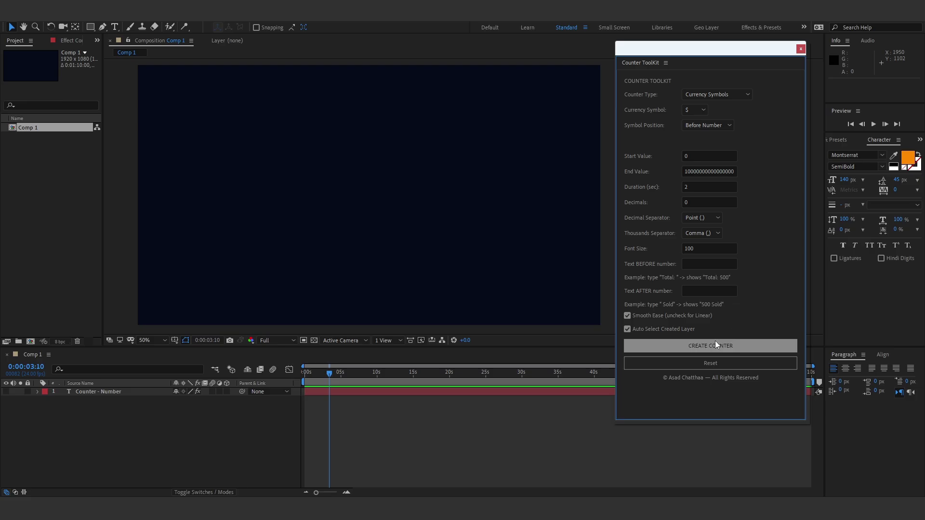
{"action": "left_click_drag", "start_coordinate": [328, 374], "coordinate": [304, 374]}
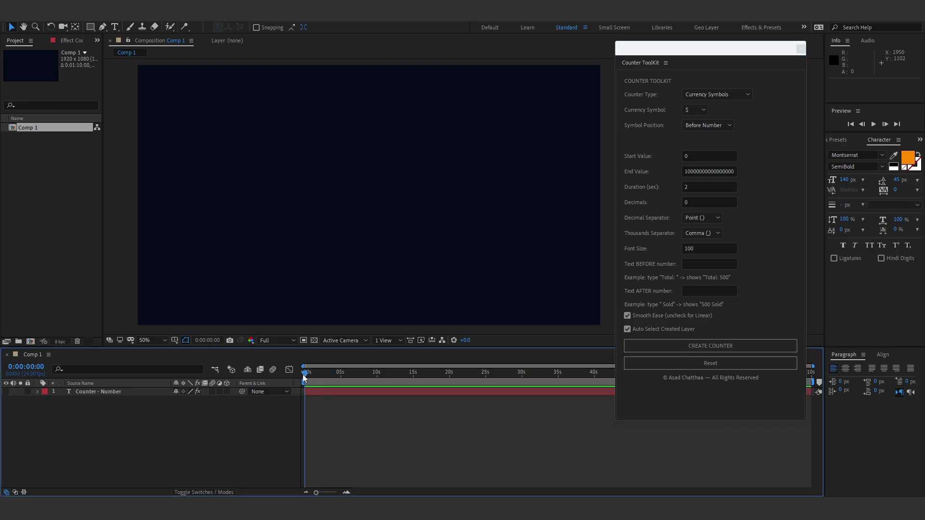
{"action": "left_click", "coordinate": [673, 348]}
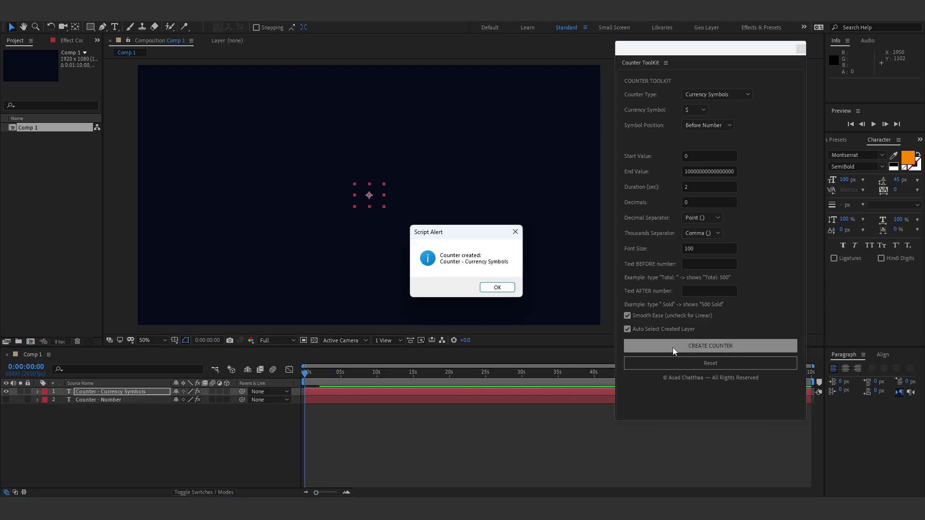
{"action": "key", "text": "Return"}
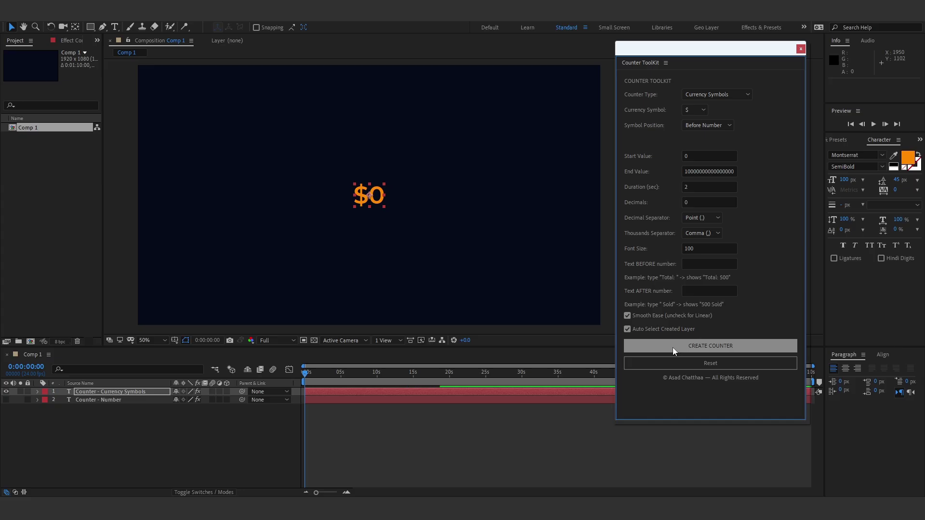
Step: Preview the currency counter's animation and hide its layer
{"action": "key", "text": "space"}
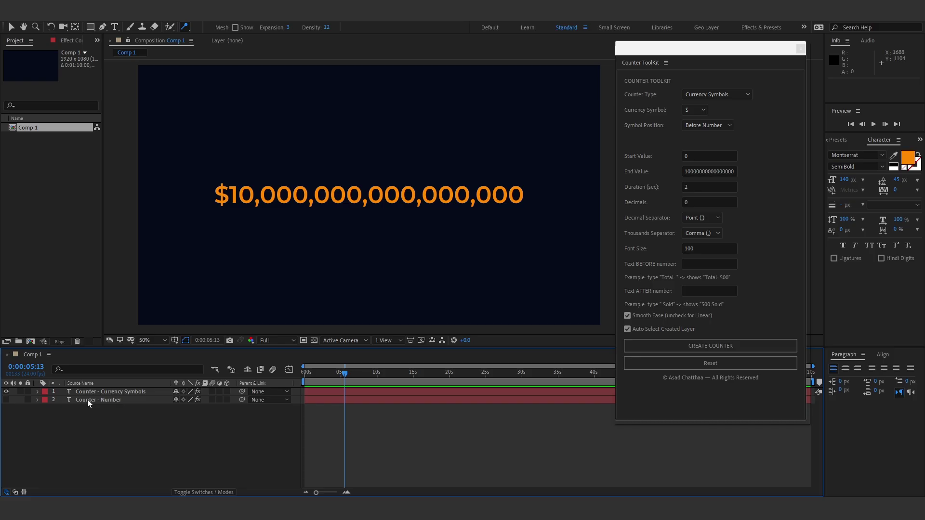
{"action": "left_click", "coordinate": [86, 393]}
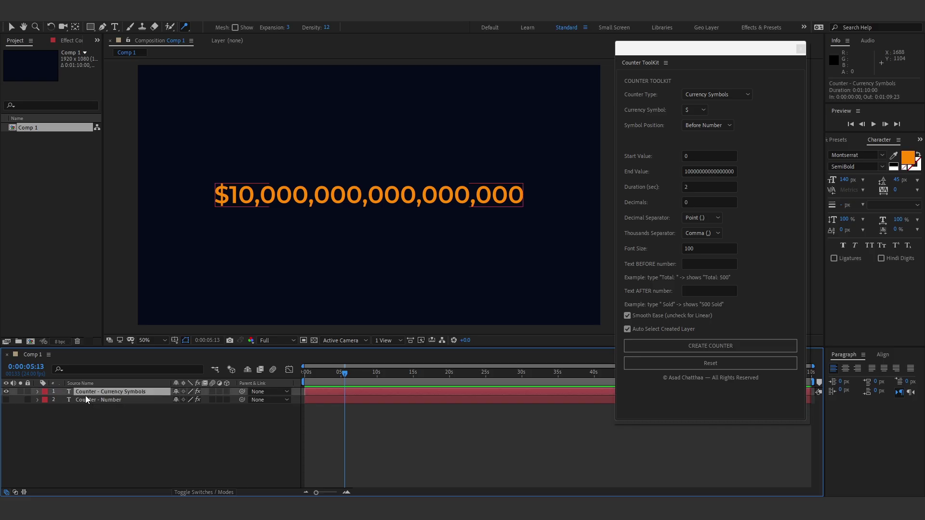
{"action": "left_click", "coordinate": [7, 391]}
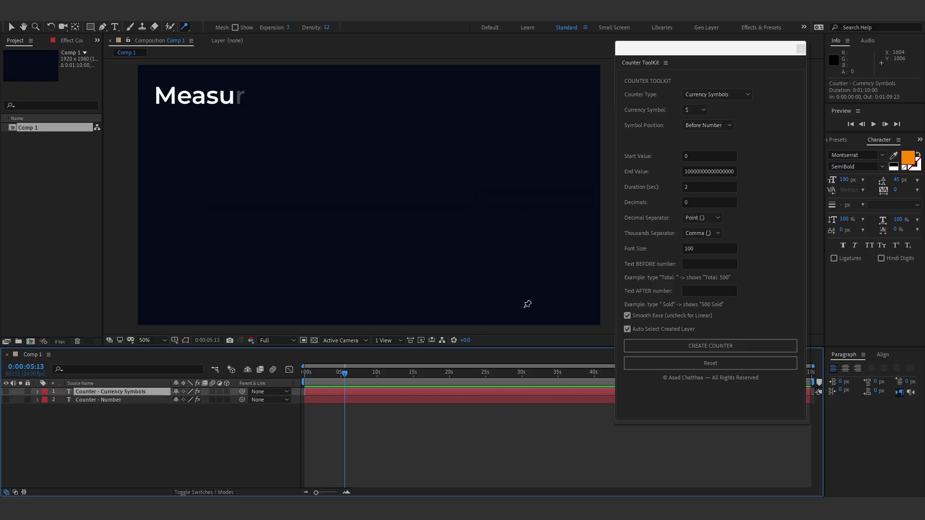
Step: Set the counter type to Measurement Symbols with the ft² symbol
{"action": "left_click", "coordinate": [716, 94]}
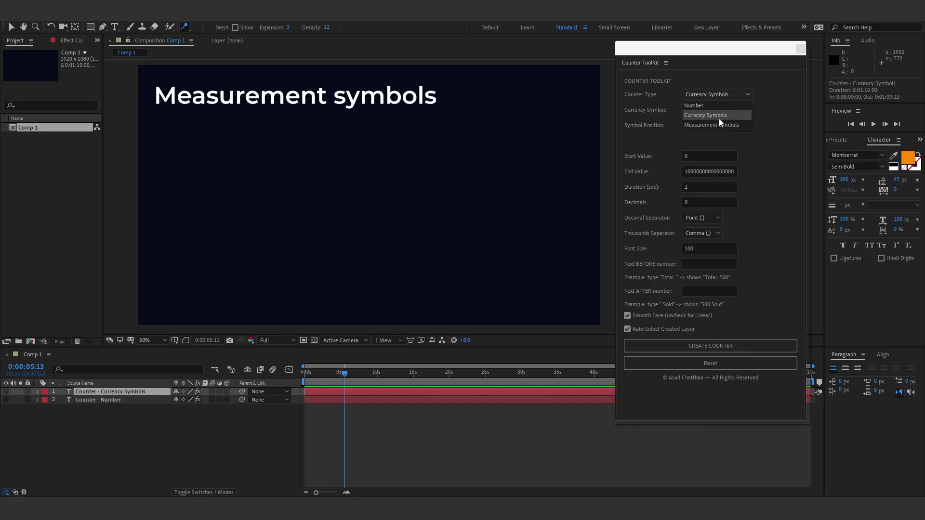
{"action": "left_click", "coordinate": [717, 122]}
{"action": "left_click", "coordinate": [704, 139]}
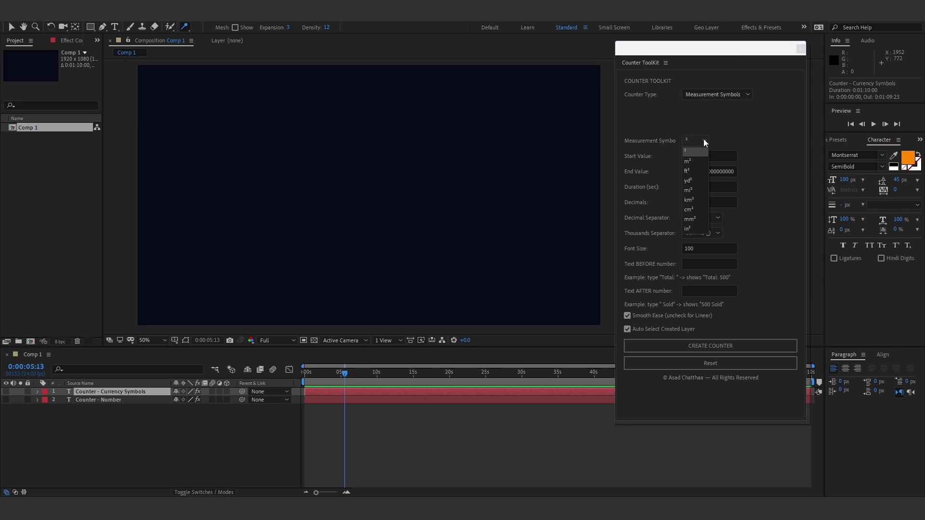
{"action": "left_click", "coordinate": [692, 171]}
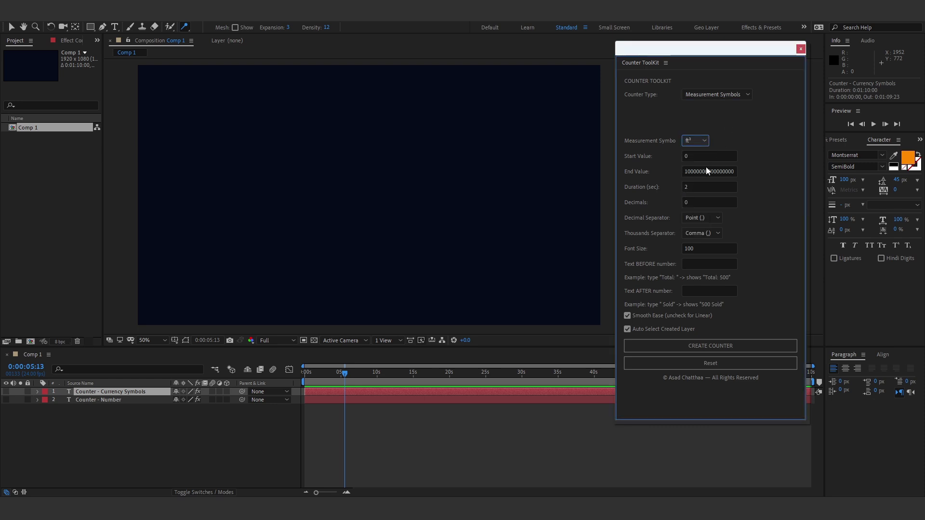
Step: Set the end value to 25000 and create the ft² counter at the start of the composition
{"action": "double_click", "coordinate": [706, 171]}
{"action": "type", "text": "25000"}
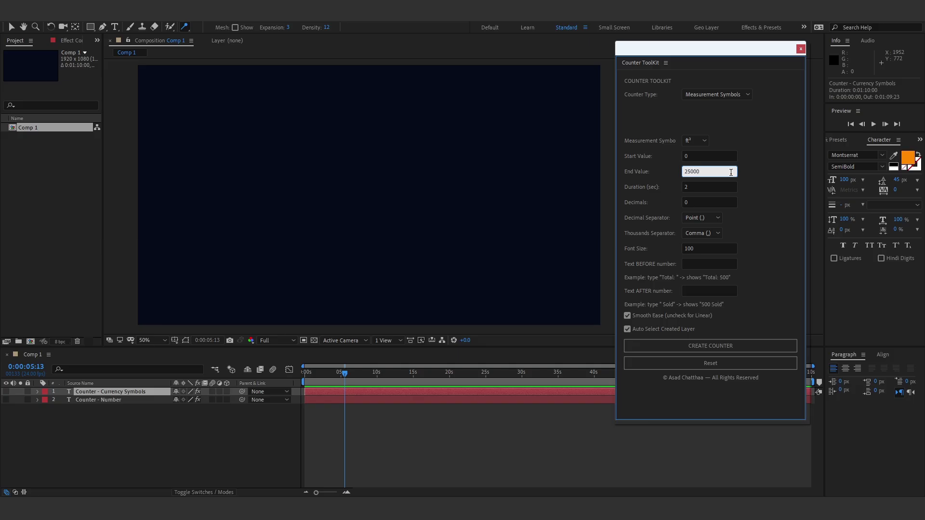
{"action": "left_click", "coordinate": [773, 176]}
{"action": "left_click_drag", "start_coordinate": [346, 375], "coordinate": [294, 383]}
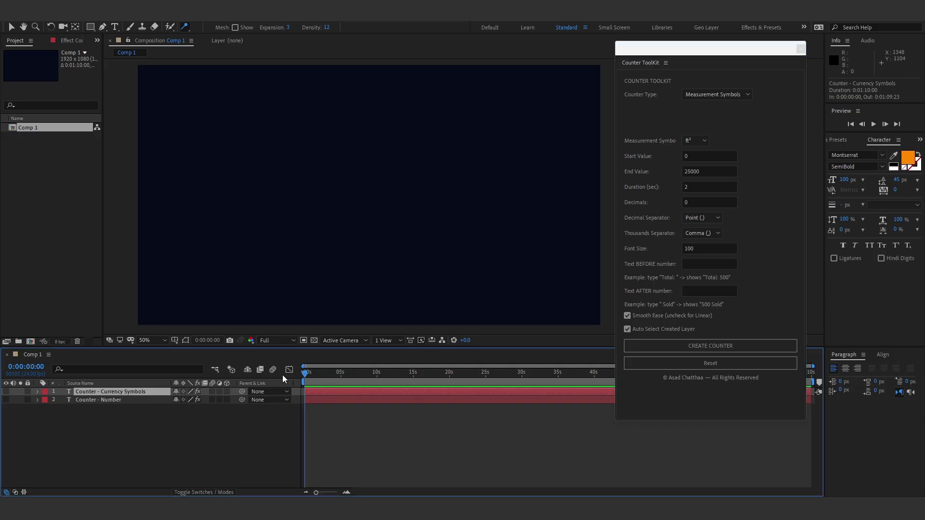
{"action": "left_click", "coordinate": [703, 348]}
{"action": "key", "text": "Return"}
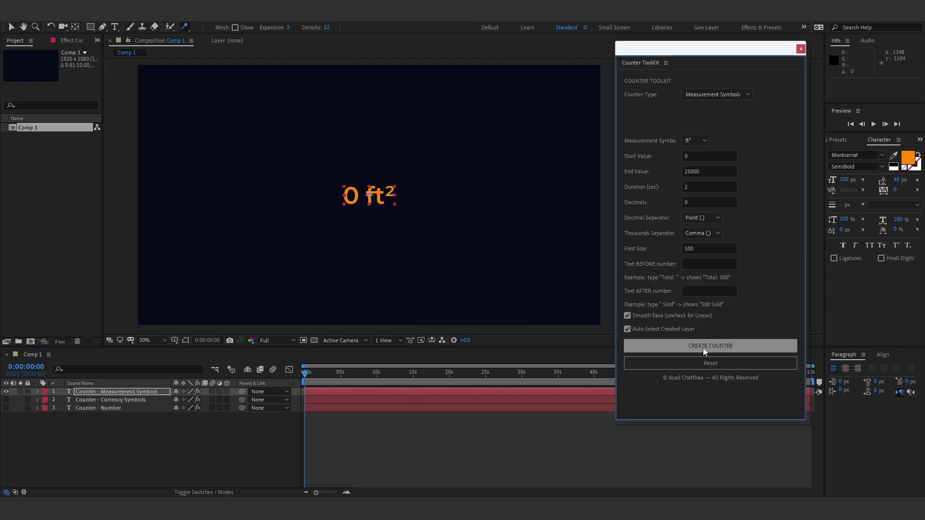
Step: Preview the measurement counter's animation and hide its layer
{"action": "left_click", "coordinate": [261, 465]}
{"action": "key", "text": "space"}
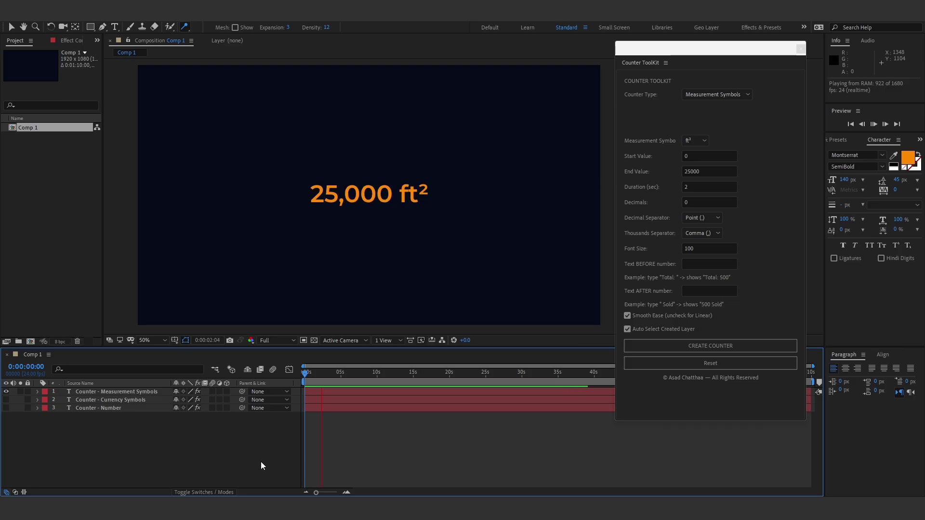
{"action": "key", "text": "space"}
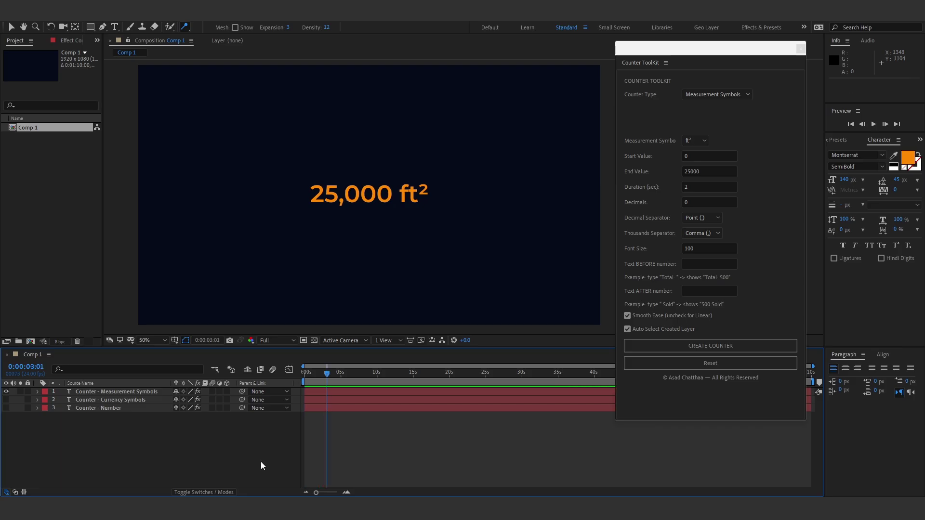
{"action": "left_click", "coordinate": [6, 391]}
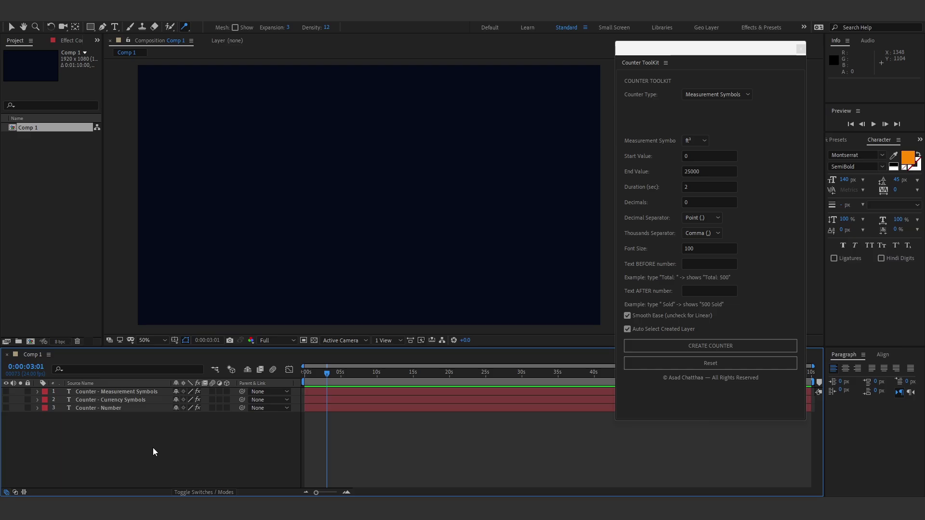
Step: Create a Number counter with an end value of -1000 at the start of the composition
{"action": "left_click", "coordinate": [721, 94]}
{"action": "left_click", "coordinate": [697, 106]}
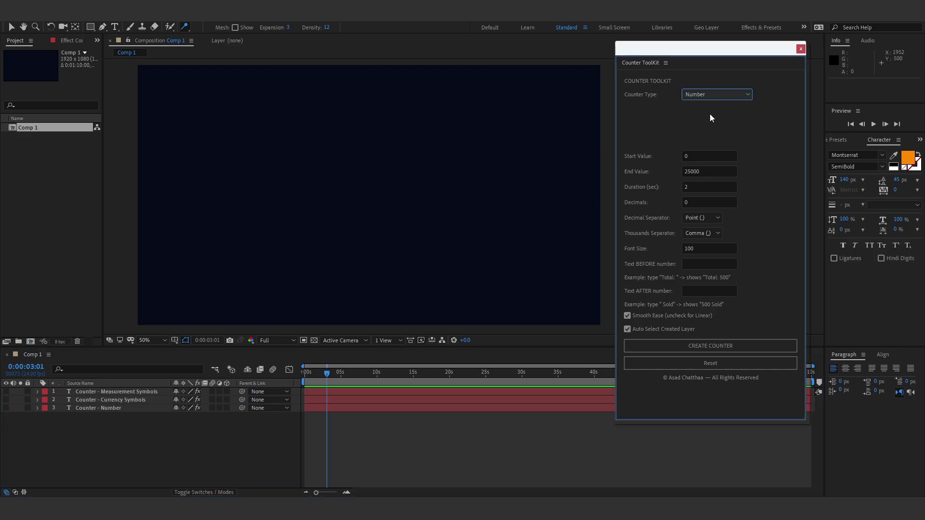
{"action": "double_click", "coordinate": [694, 173]}
{"action": "type", "text": "-"}
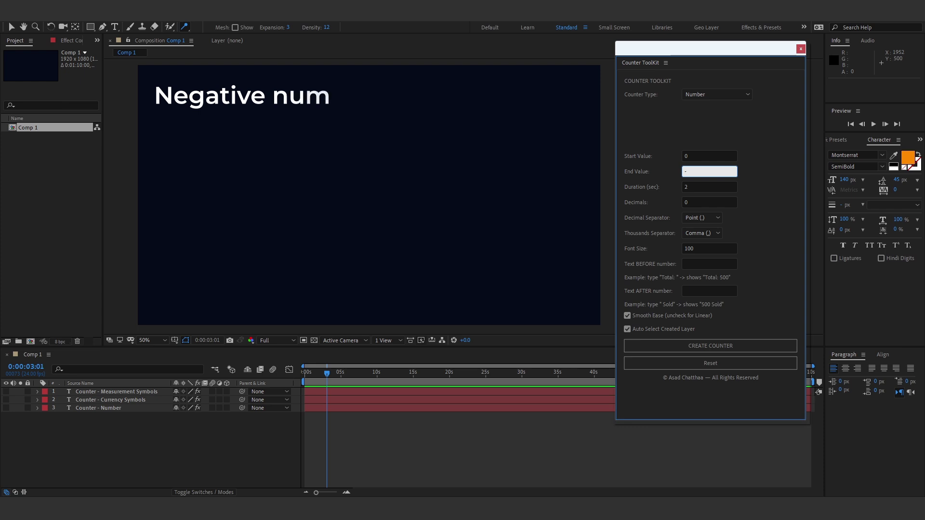
{"action": "type", "text": "1000"}
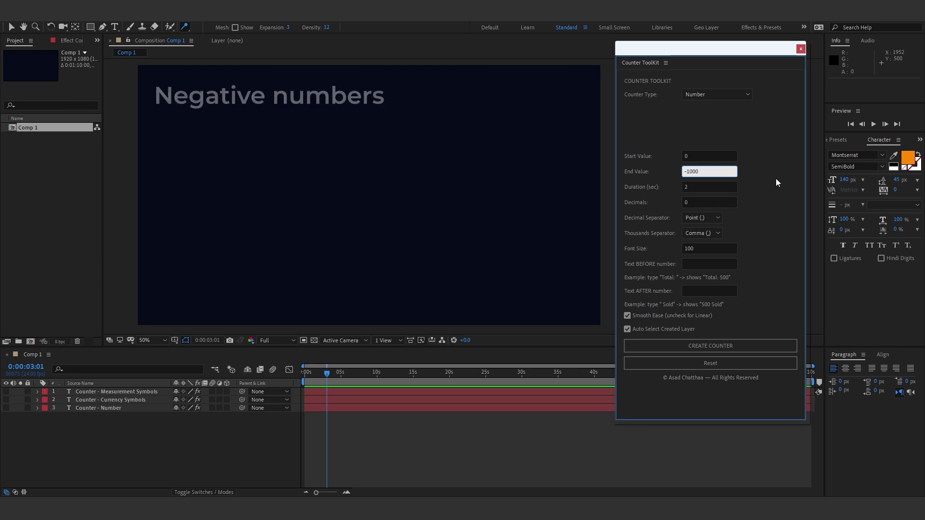
{"action": "left_click", "coordinate": [776, 179]}
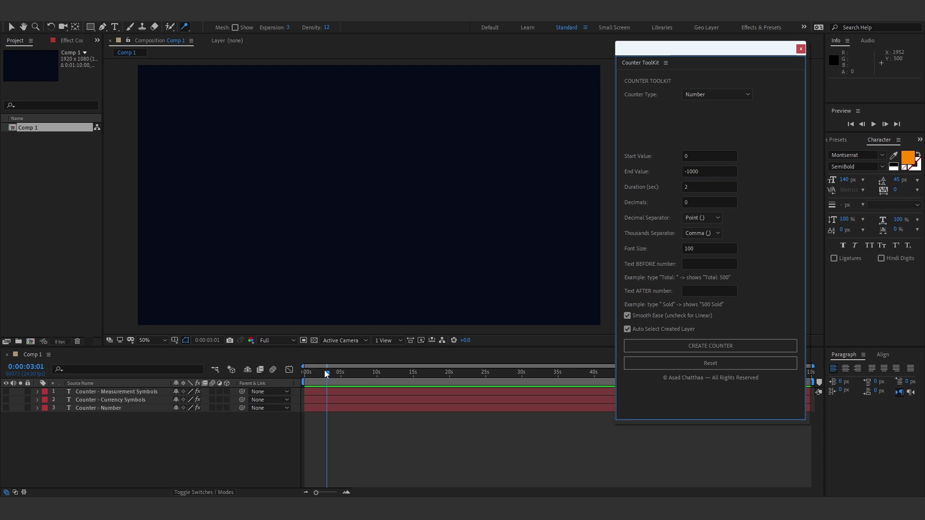
{"action": "left_click_drag", "start_coordinate": [326, 372], "coordinate": [292, 377]}
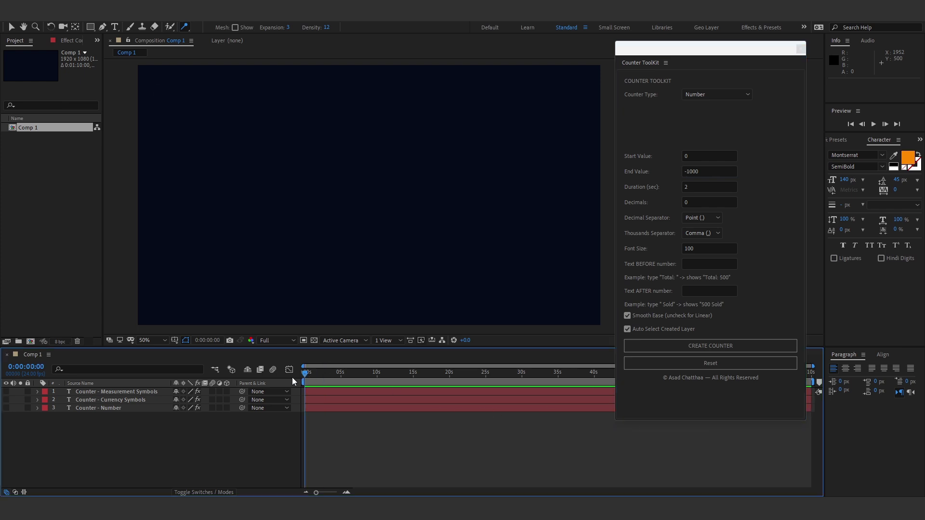
{"action": "left_click", "coordinate": [685, 349]}
{"action": "key", "text": "Return"}
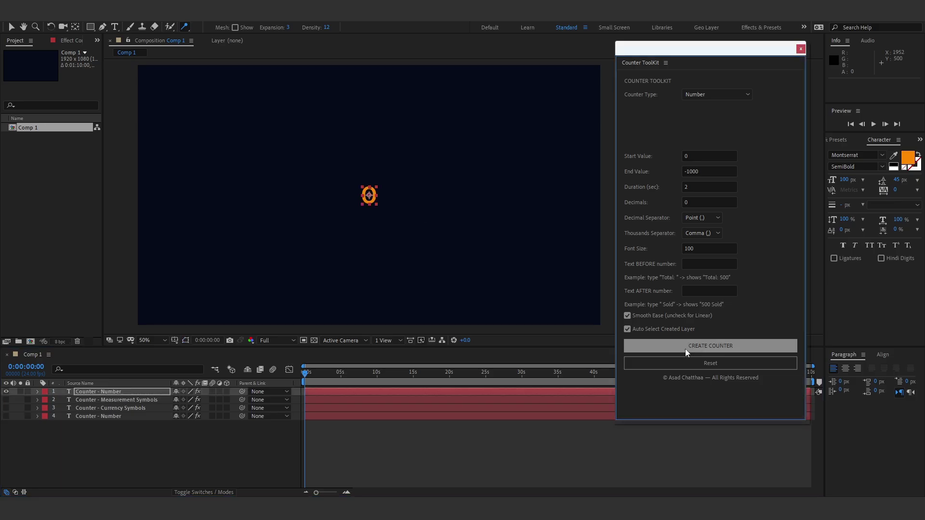
Step: Preview the negative number counter's animation and hide its layer
{"action": "left_click", "coordinate": [257, 463]}
{"action": "key", "text": "space"}
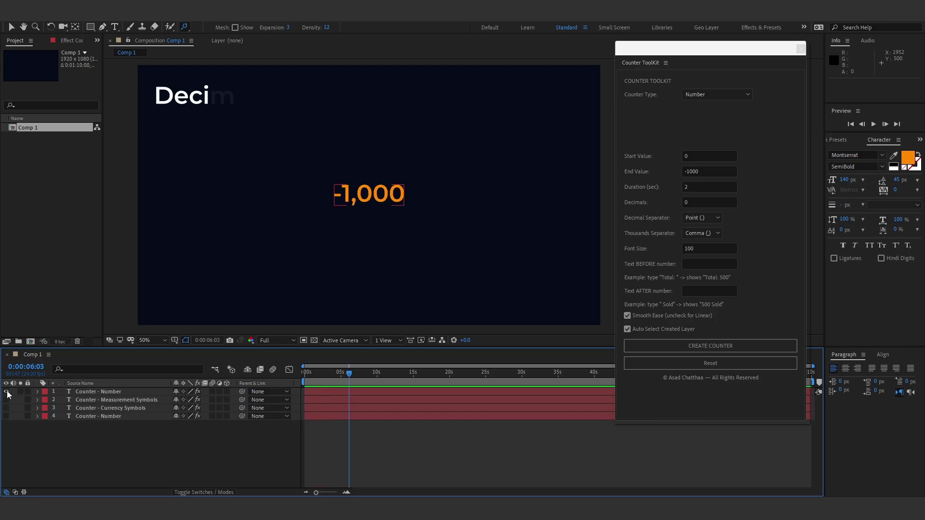
{"action": "left_click", "coordinate": [7, 391]}
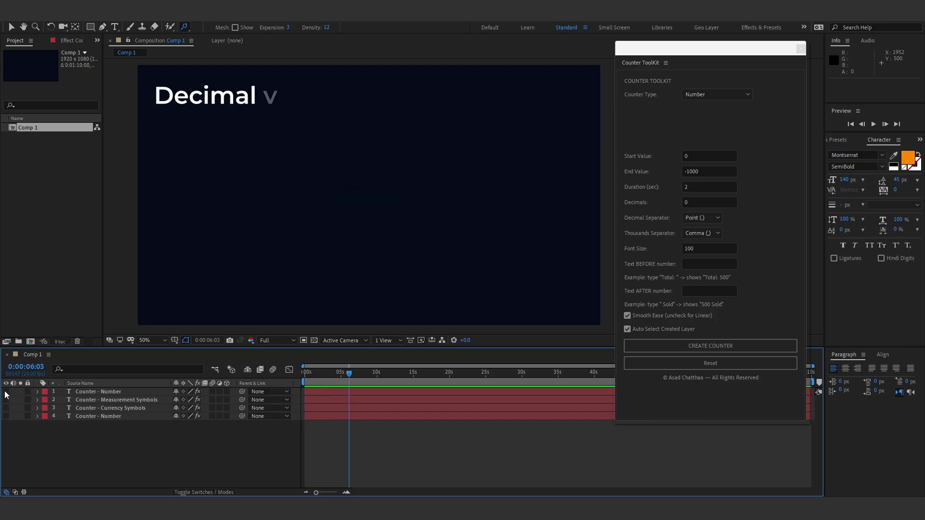
Step: Create a Number counter with an end value of 2.5 at the start of the composition
{"action": "double_click", "coordinate": [700, 169]}
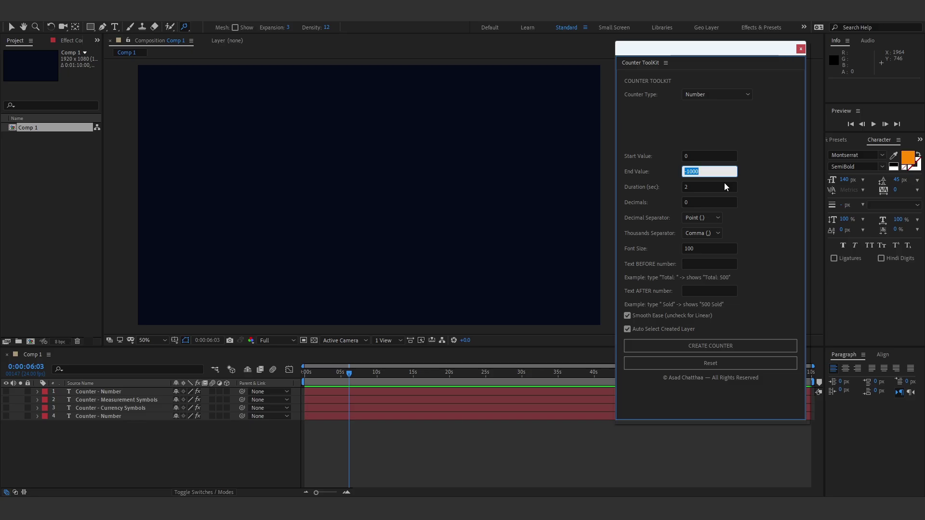
{"action": "type", "text": "2.5"}
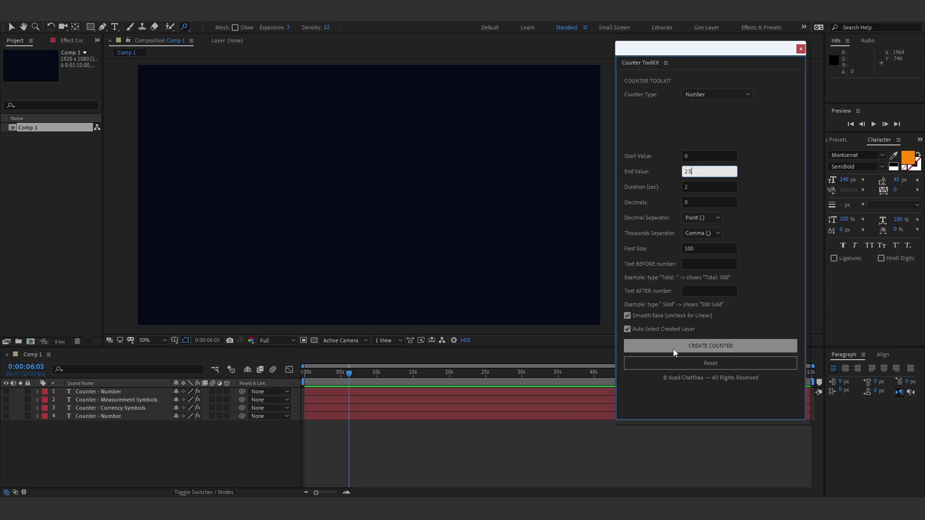
{"action": "left_click_drag", "start_coordinate": [348, 375], "coordinate": [305, 374]}
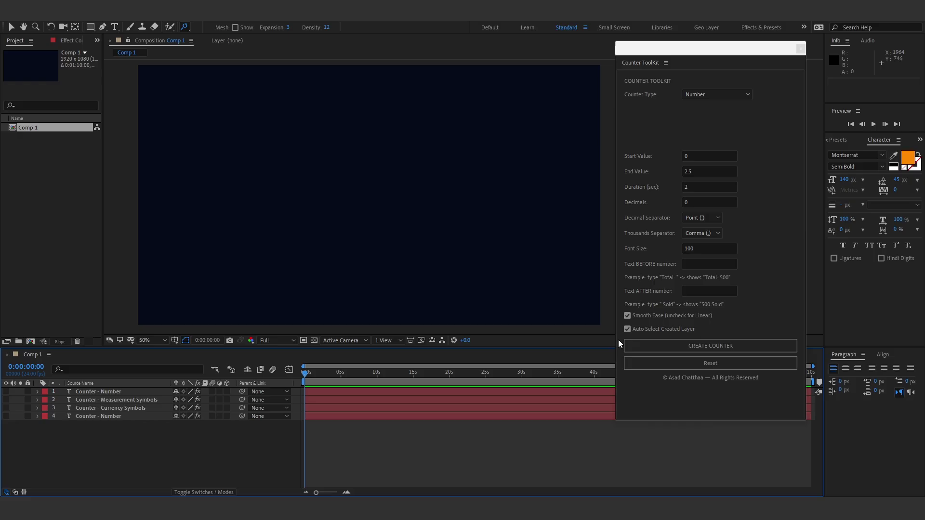
{"action": "left_click", "coordinate": [673, 345]}
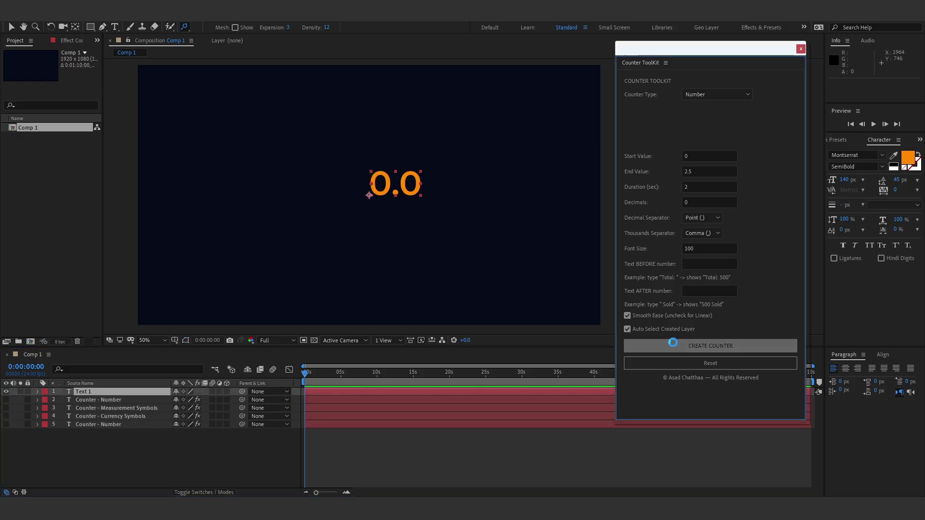
{"action": "key", "text": "Return"}
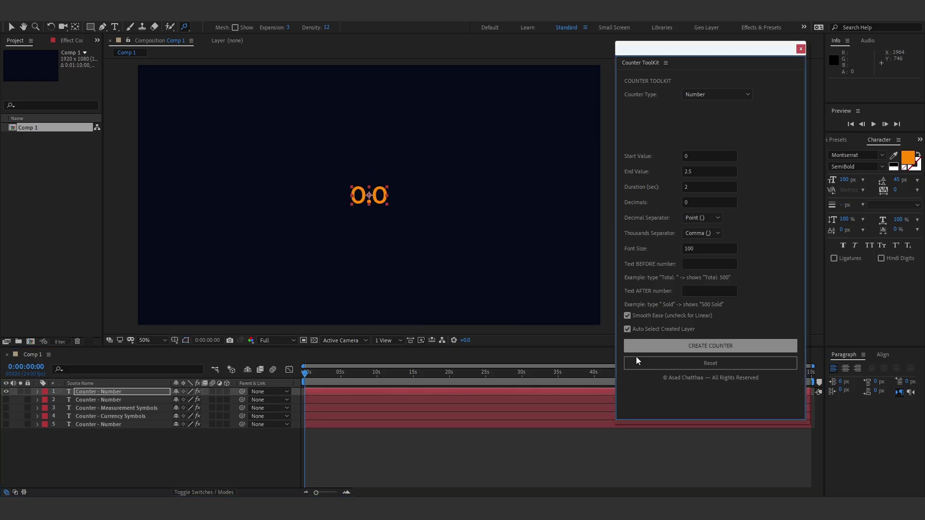
Step: Preview the 2.5 counter's animation and hide its layer
{"action": "left_click", "coordinate": [275, 459]}
{"action": "key", "text": "space"}
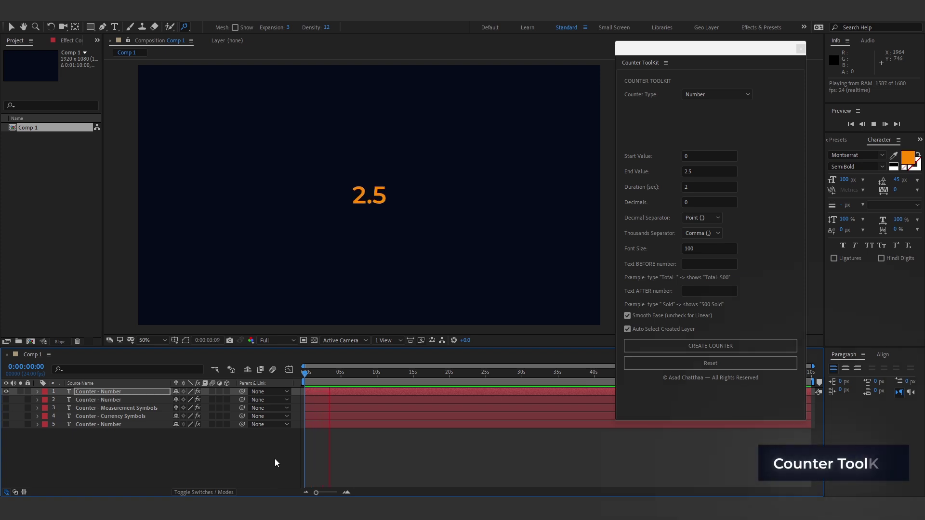
{"action": "key", "text": "space"}
{"action": "left_click", "coordinate": [181, 454]}
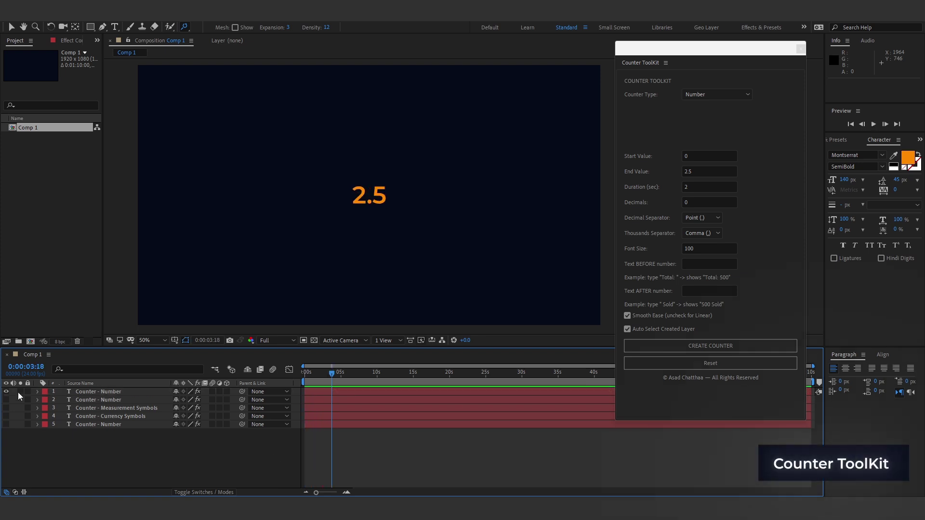
{"action": "left_click", "coordinate": [6, 392]}
Step: Create a Number counter with an end value of 25.10 and 4 decimals
{"action": "double_click", "coordinate": [701, 170]}
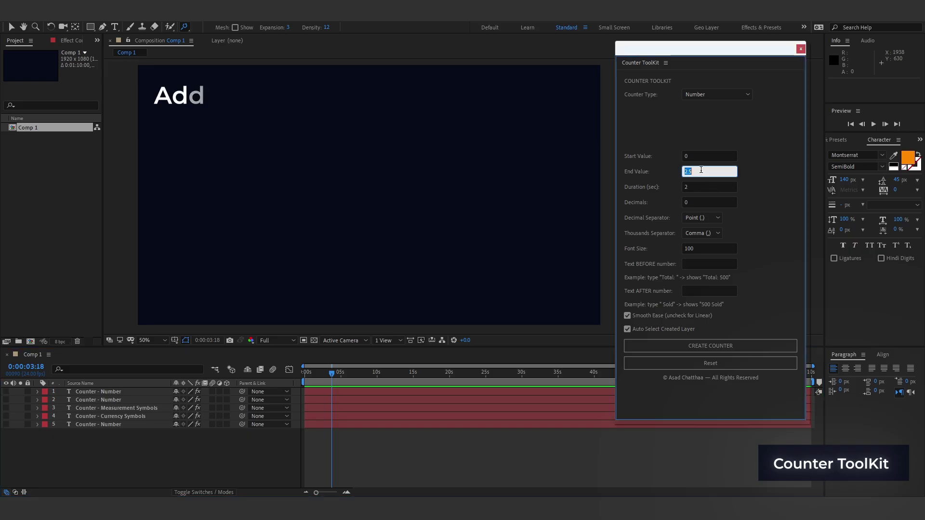
{"action": "type", "text": "25.10"}
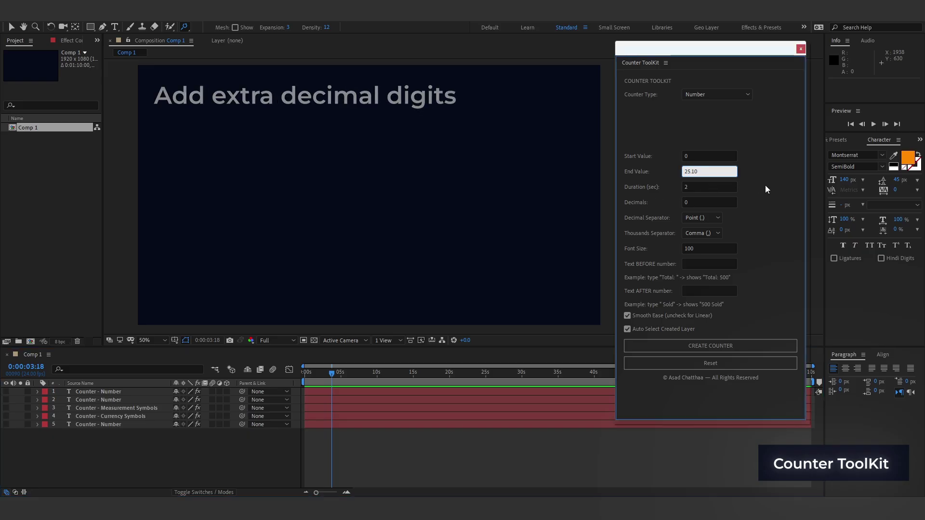
{"action": "left_click", "coordinate": [693, 203]}
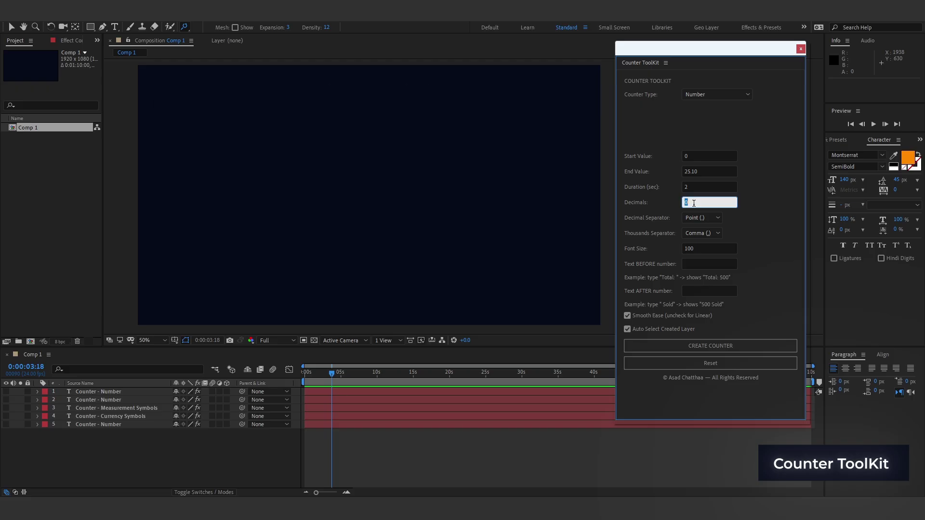
{"action": "left_click", "coordinate": [723, 347]}
{"action": "key", "text": "Return"}
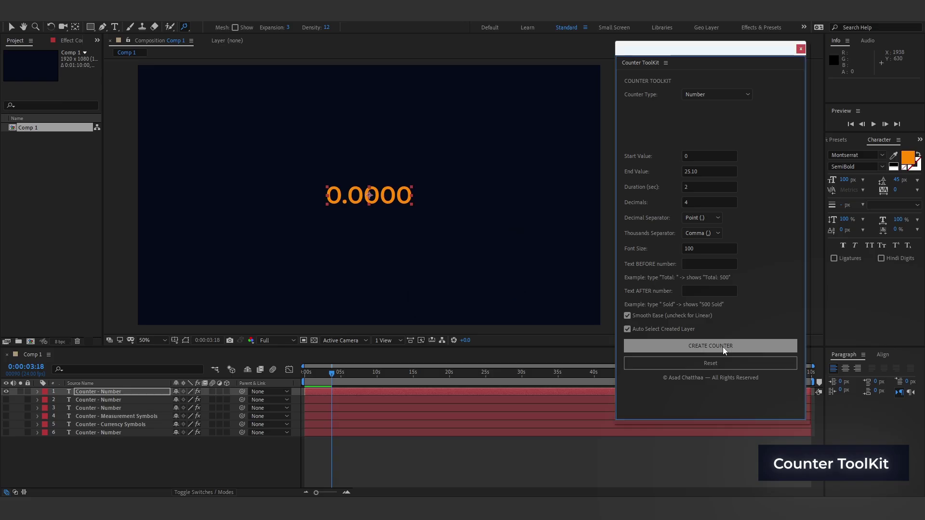
Step: Preview the four-decimal counter's animation and hide its layer
{"action": "left_click", "coordinate": [238, 457]}
{"action": "key", "text": "space"}
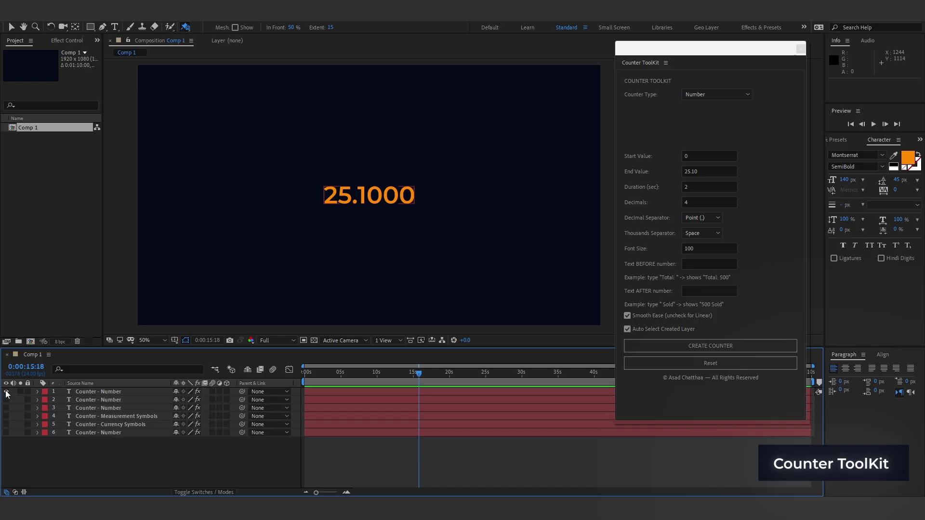
{"action": "left_click", "coordinate": [6, 392]}
Step: Set the counter's decimals to 0, keeping Point as the decimal separator
{"action": "left_click", "coordinate": [701, 217]}
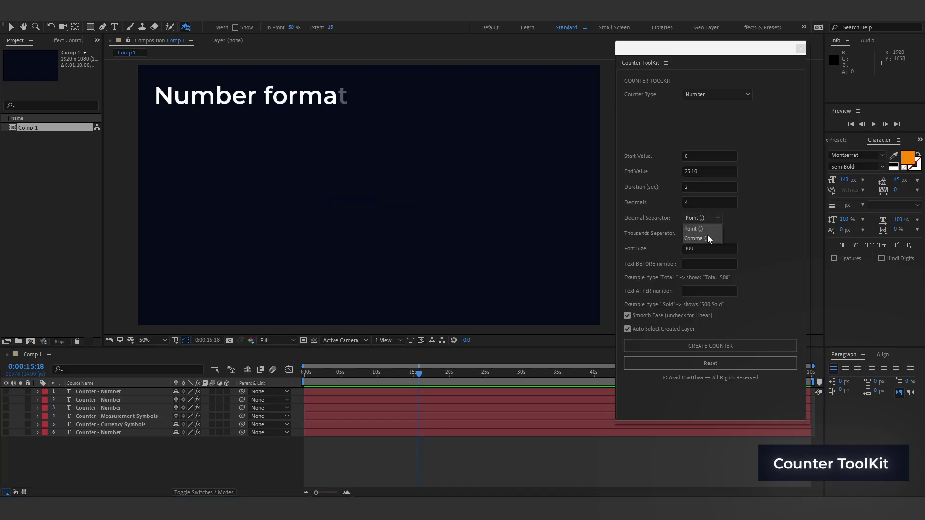
{"action": "left_click", "coordinate": [733, 218]}
{"action": "double_click", "coordinate": [703, 202]}
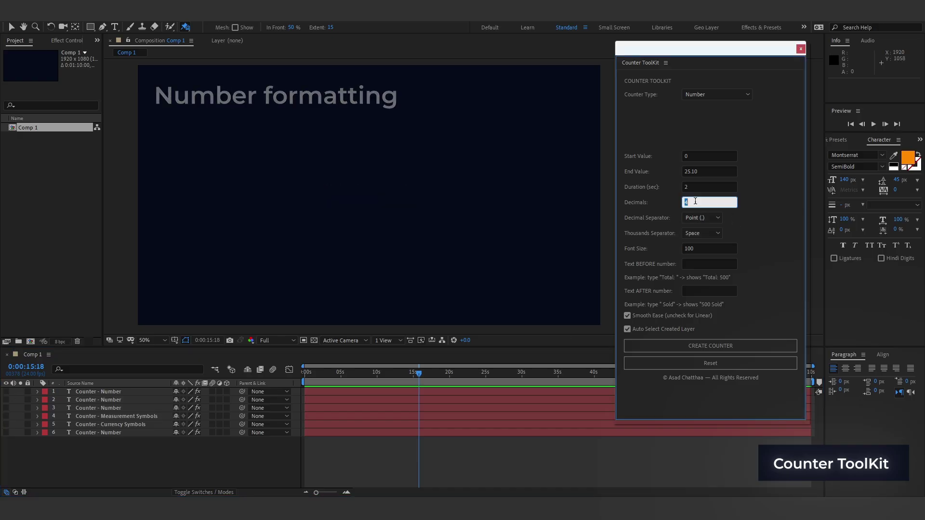
{"action": "type", "text": "0"}
{"action": "key", "text": "Tab"}
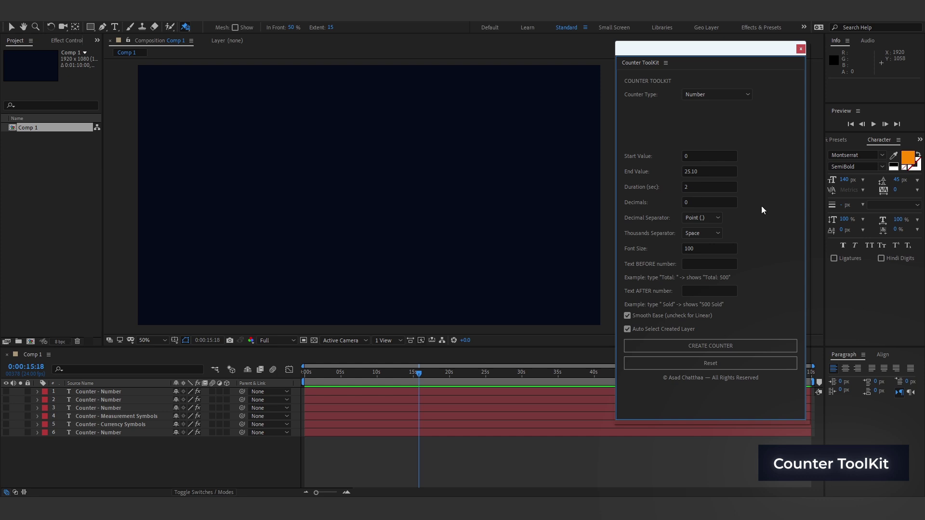
Step: Return to the start of the composition and set the counter's end value to 1000000
{"action": "double_click", "coordinate": [703, 172]}
{"action": "type", "text": "0"}
{"action": "left_click", "coordinate": [328, 373]}
{"action": "key", "text": "Home"}
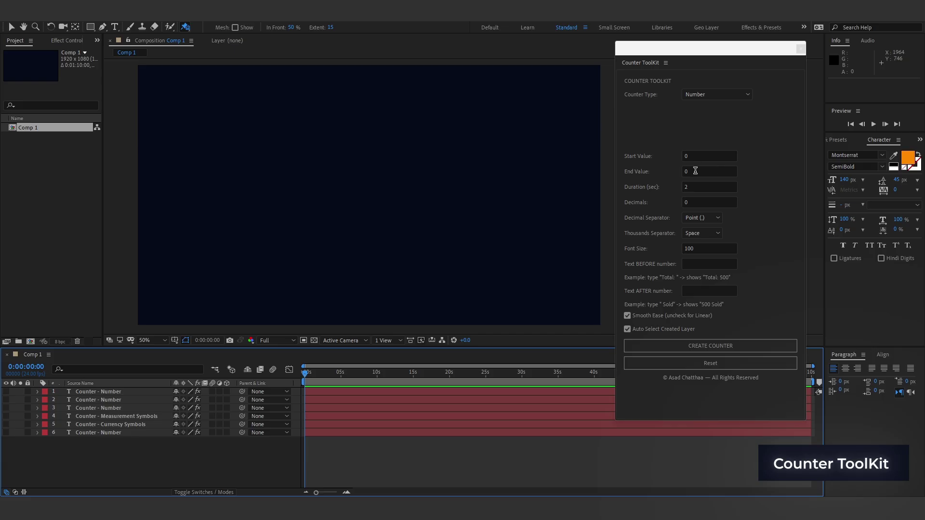
{"action": "double_click", "coordinate": [695, 171]}
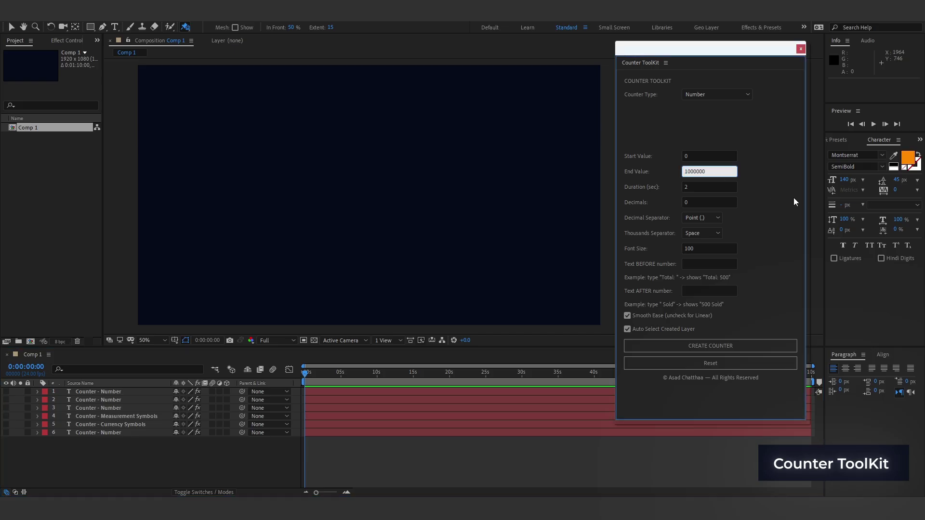
{"action": "left_click", "coordinate": [775, 199]}
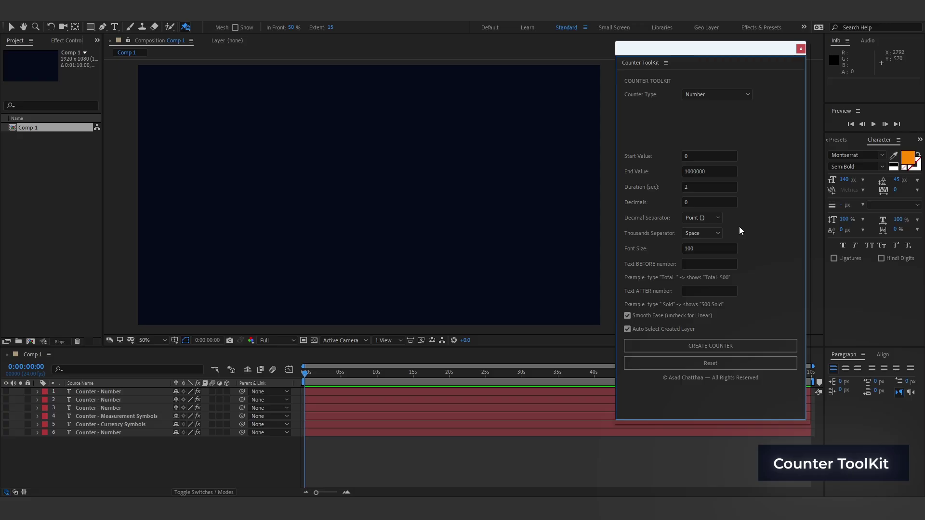
Step: Set the thousands separator to Comma and create the 1000000 counter
{"action": "left_click", "coordinate": [706, 234]}
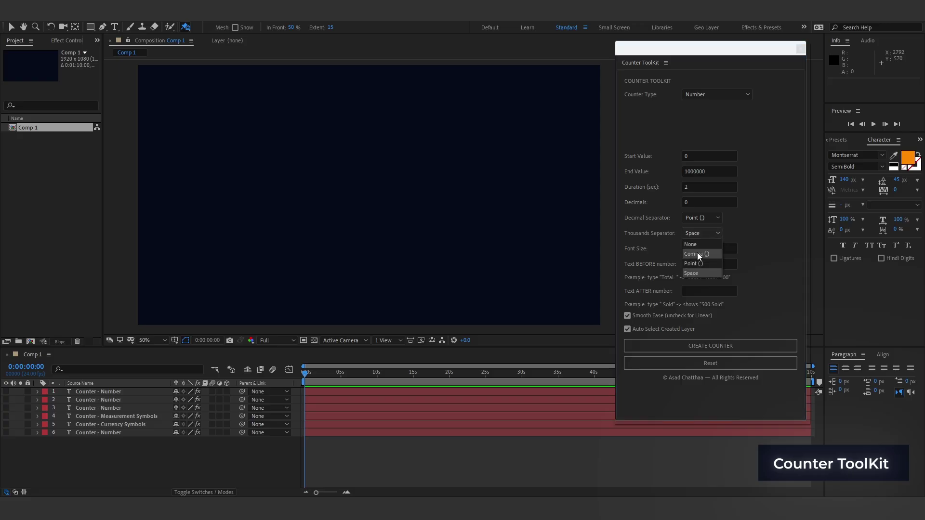
{"action": "left_click", "coordinate": [698, 254]}
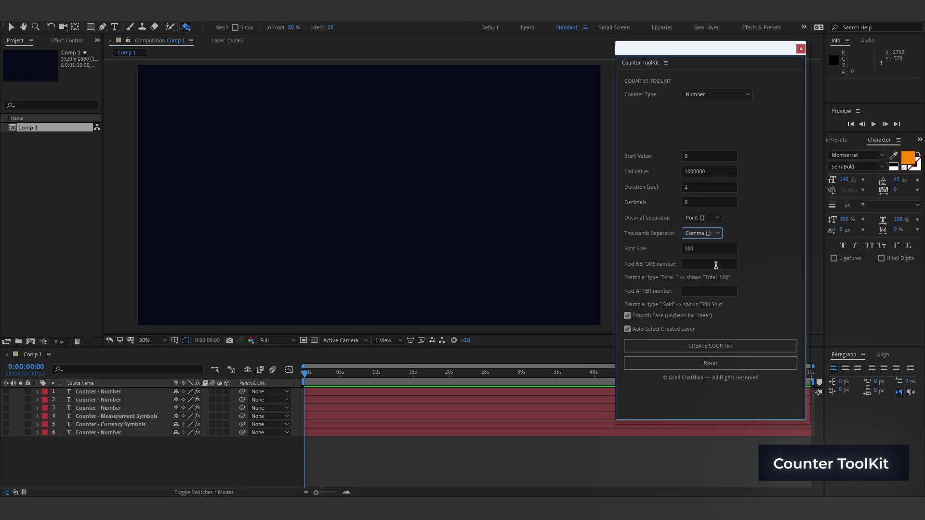
{"action": "left_click", "coordinate": [689, 348]}
{"action": "key", "text": "Return"}
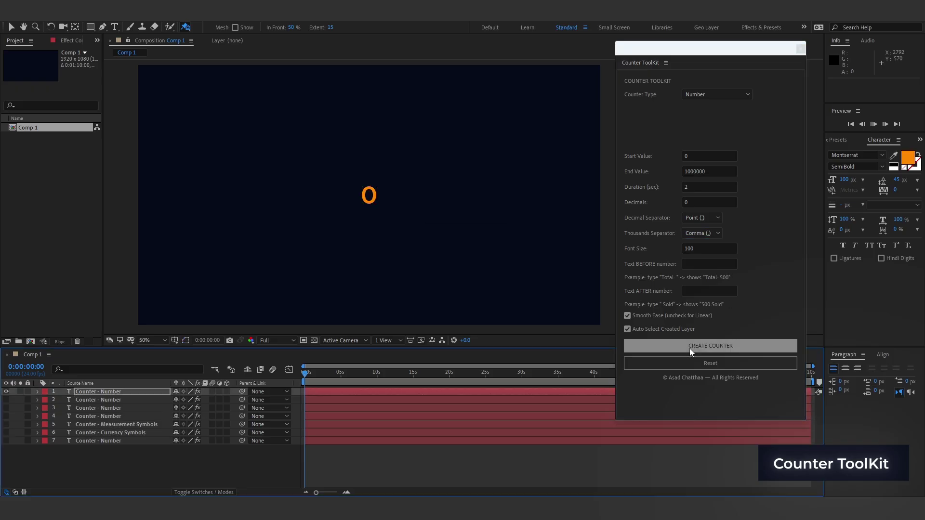
Step: Preview the comma-separated counter's animation and hide its layer
{"action": "key", "text": "space"}
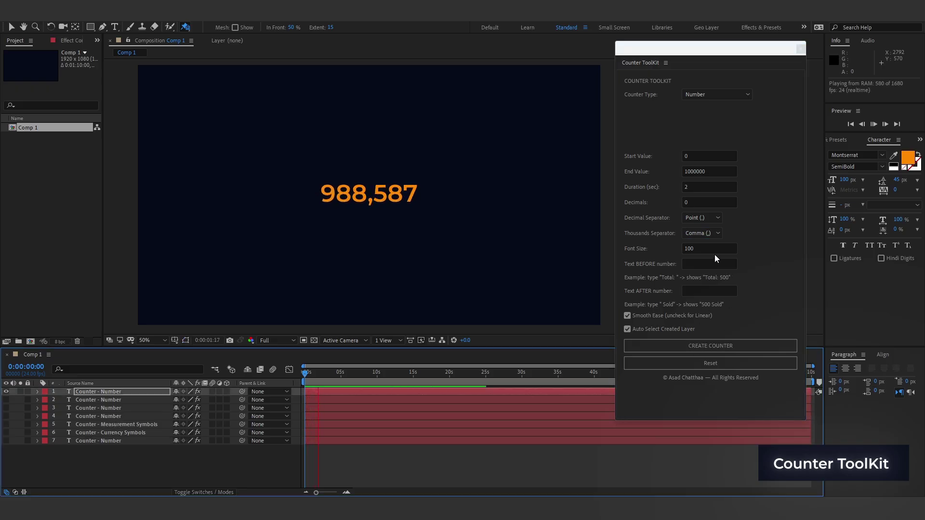
{"action": "key", "text": "space"}
{"action": "left_click", "coordinate": [6, 391]}
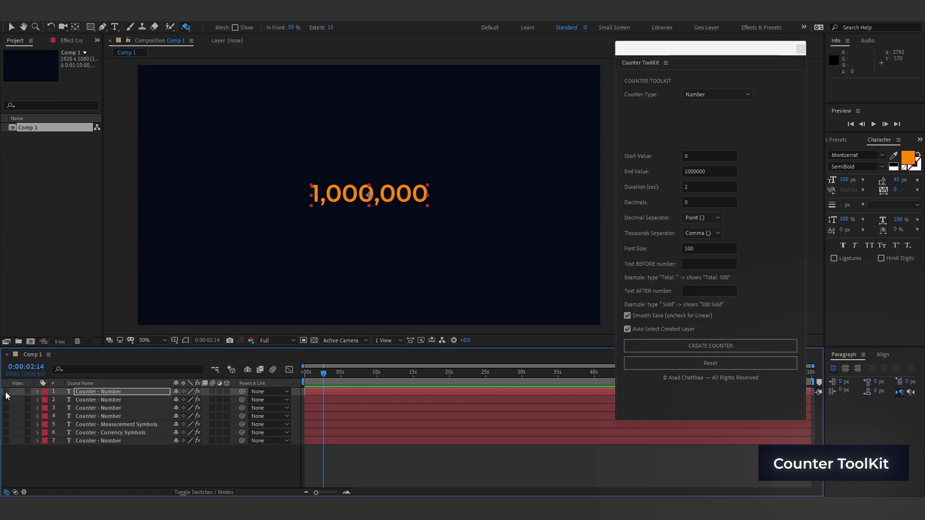
Step: Set the thousands separator to Point and create another 1000000 counter
{"action": "left_click", "coordinate": [706, 234]}
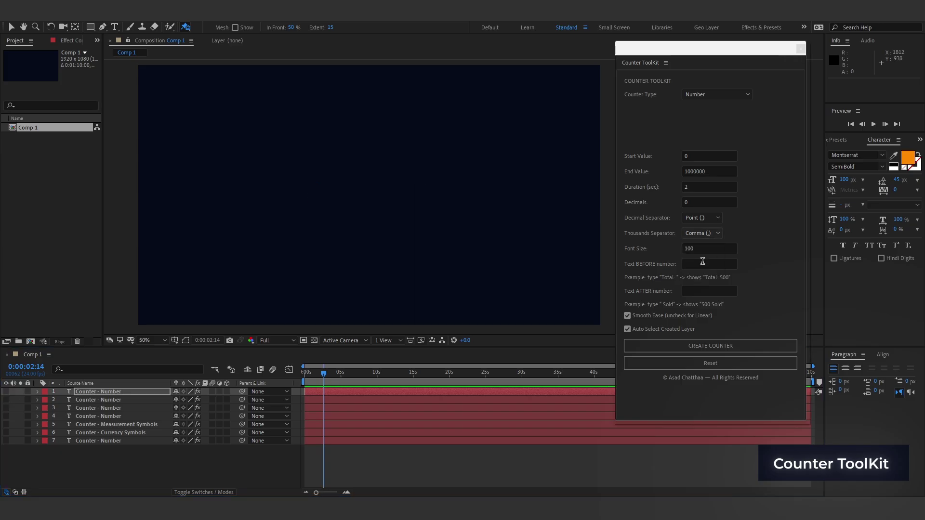
{"action": "left_click", "coordinate": [703, 261]}
{"action": "left_click", "coordinate": [706, 343]}
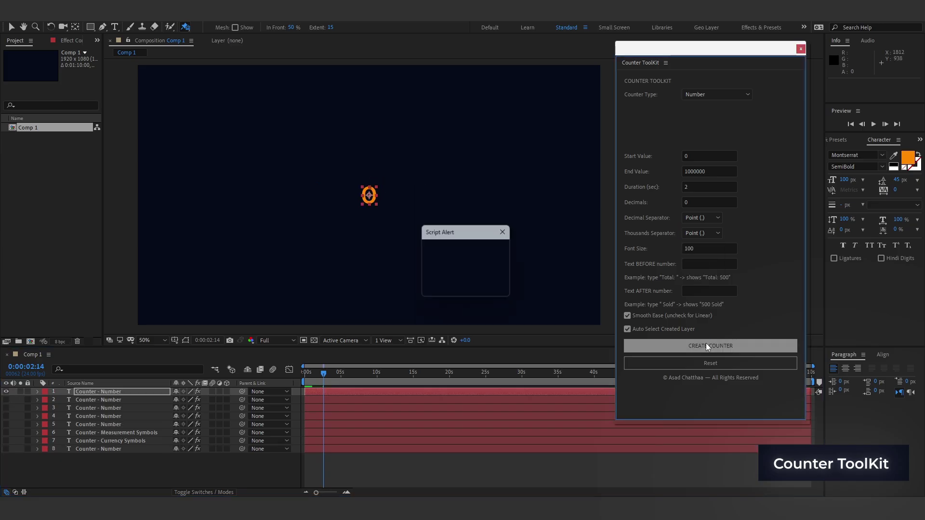
{"action": "key", "text": "Return"}
Step: Preview the point-separated counter's animation and hide its layer
{"action": "key", "text": "space"}
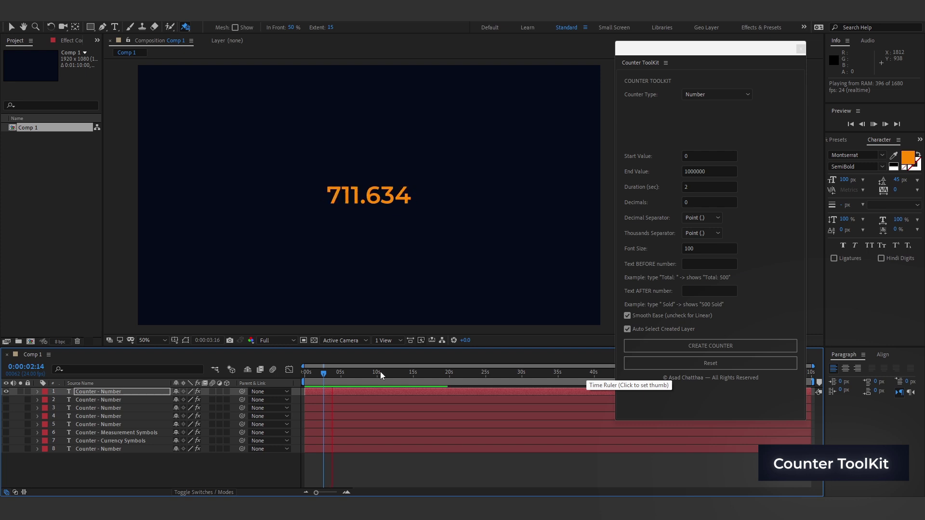
{"action": "key", "text": "space"}
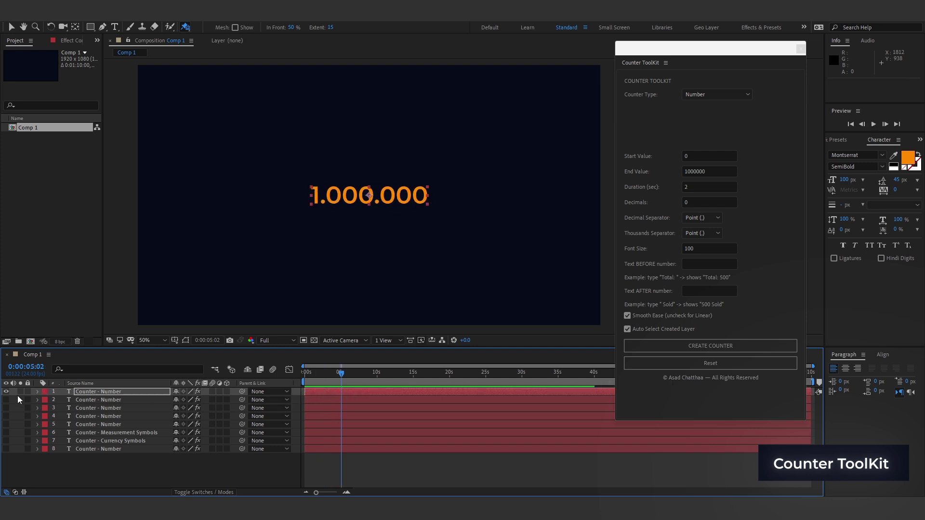
{"action": "left_click", "coordinate": [6, 391]}
Step: Set the thousands separator to Space and create another 1000000 counter
{"action": "left_click", "coordinate": [702, 233]}
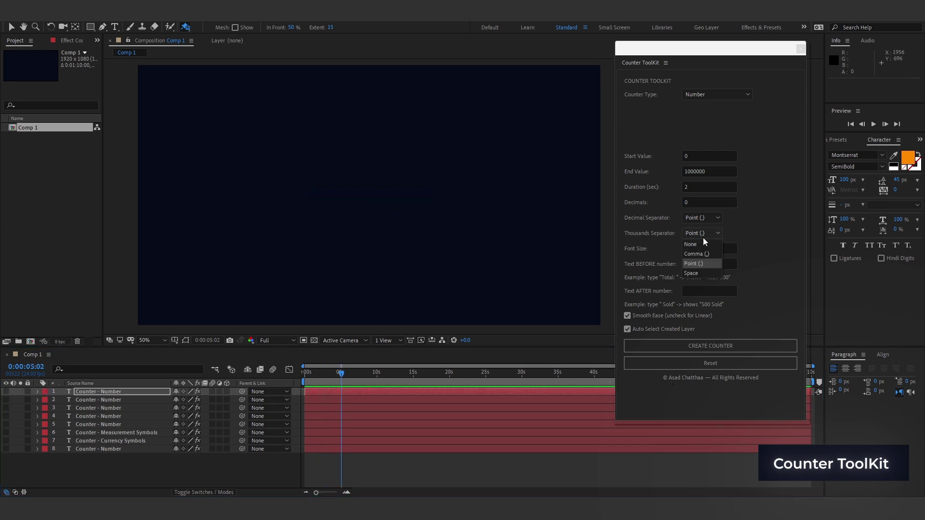
{"action": "left_click", "coordinate": [697, 270]}
{"action": "left_click", "coordinate": [695, 346]}
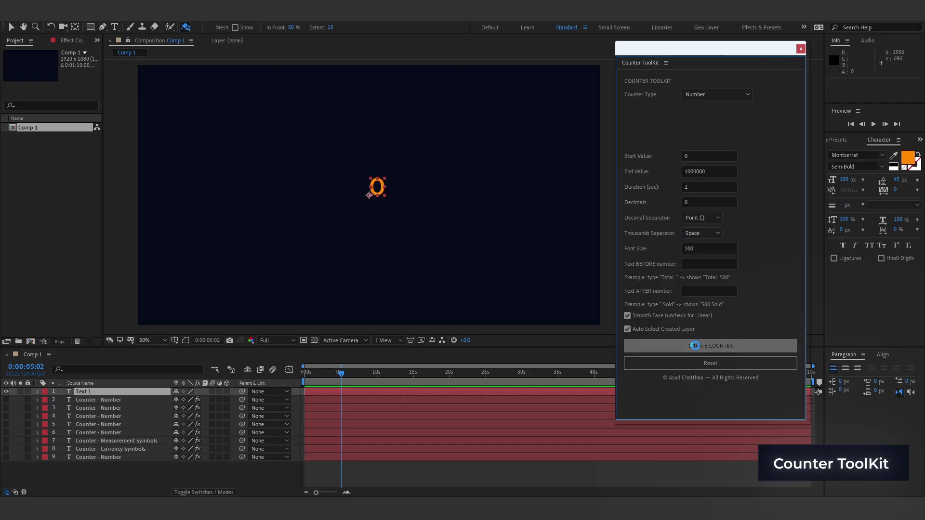
{"action": "key", "text": "Return"}
Step: Preview the space-separated counter's animation and hide its layer
{"action": "key", "text": "space"}
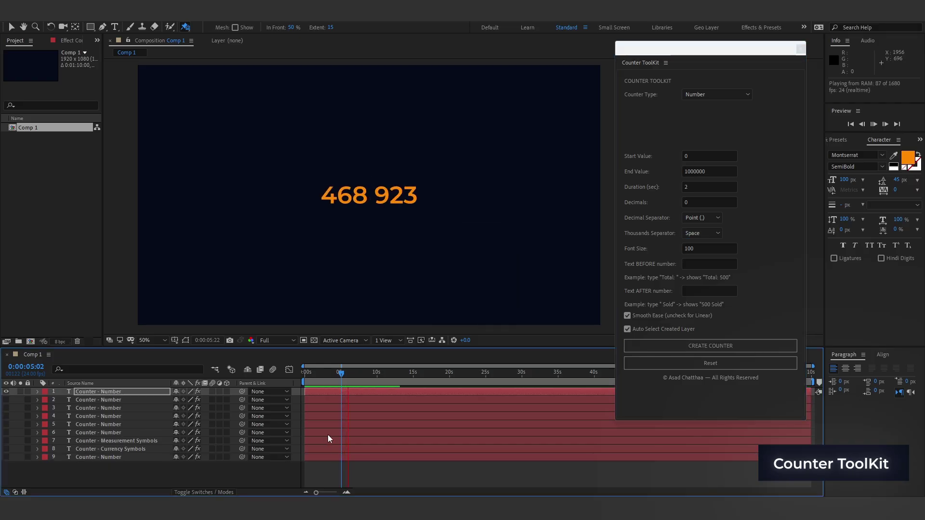
{"action": "key", "text": "space"}
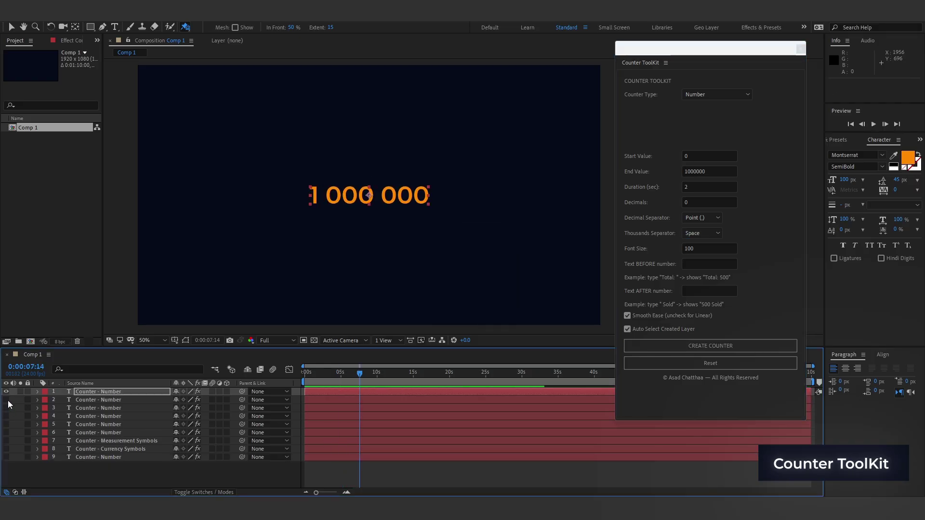
{"action": "left_click", "coordinate": [232, 468]}
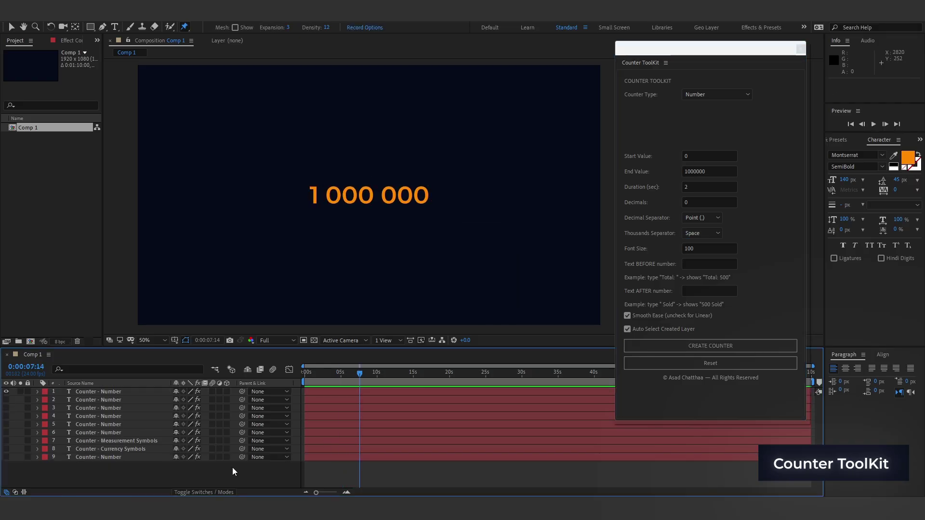
{"action": "left_click", "coordinate": [7, 391]}
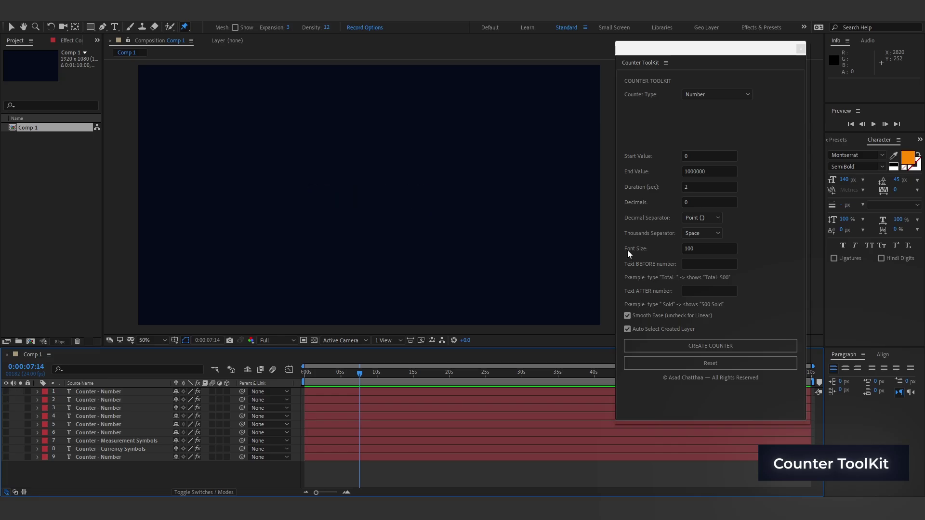
Step: Set the font size to 200 and create another 1000000 counter with the space separator
{"action": "double_click", "coordinate": [695, 249]}
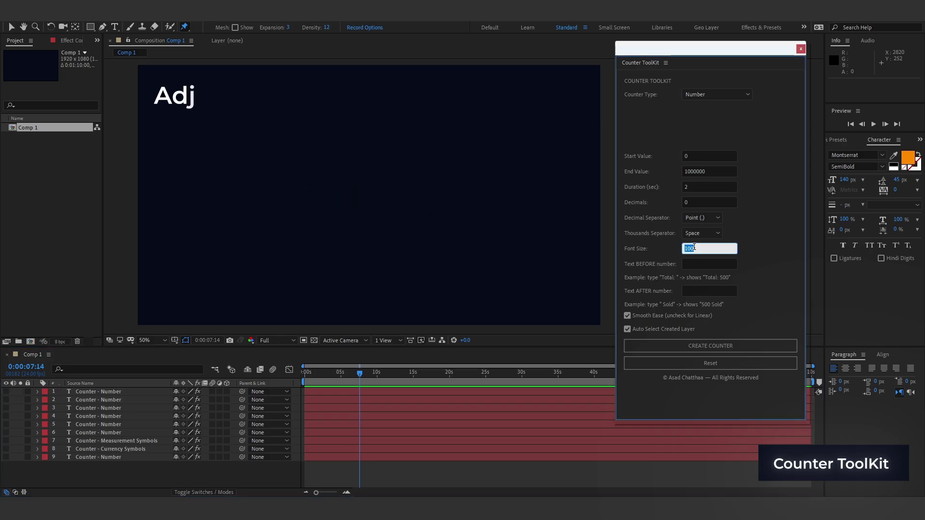
{"action": "type", "text": "200"}
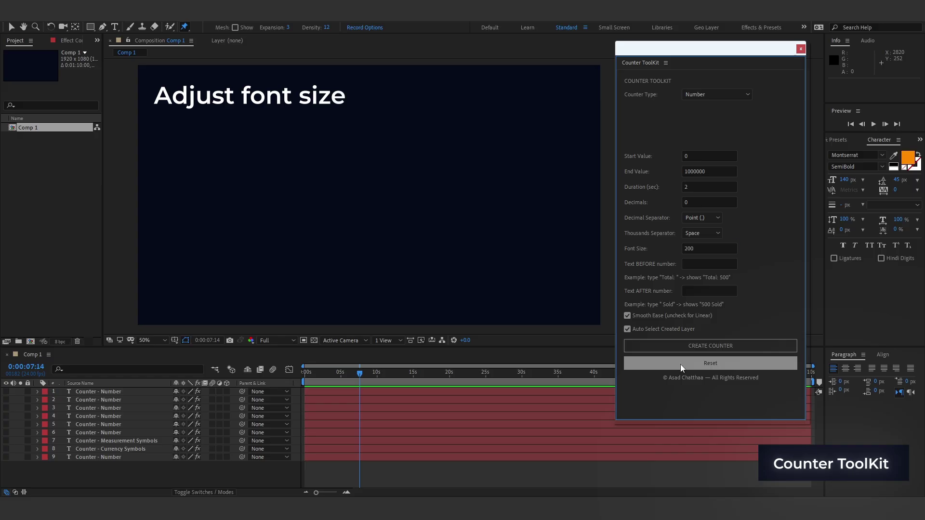
{"action": "left_click", "coordinate": [695, 346]}
{"action": "key", "text": "Return"}
Step: Preview the size-200 counter's animation and hide its layer
{"action": "key", "text": "space"}
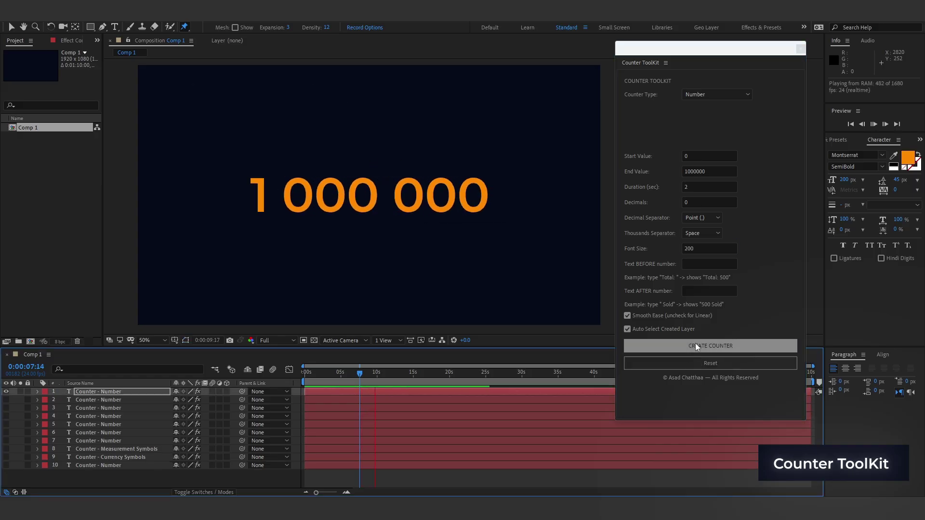
{"action": "key", "text": "space"}
{"action": "left_click", "coordinate": [6, 392]}
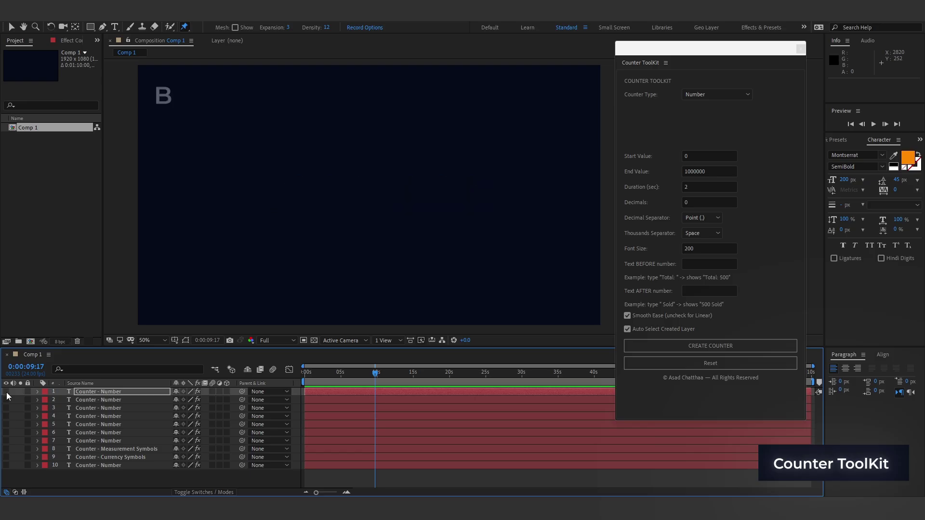
Step: Set the counter's font size to 100 and its end value to 25
{"action": "double_click", "coordinate": [701, 248]}
{"action": "type", "text": "100"}
{"action": "left_click", "coordinate": [769, 237]}
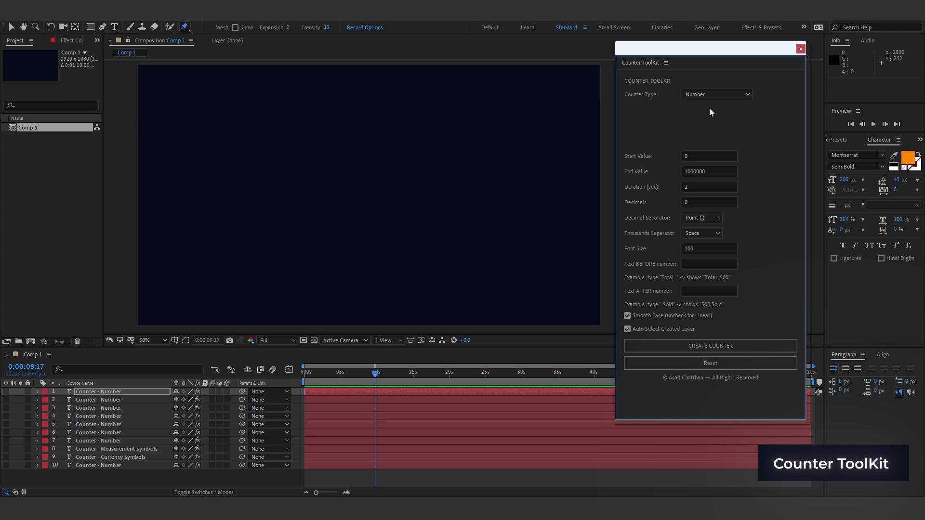
{"action": "double_click", "coordinate": [696, 171]}
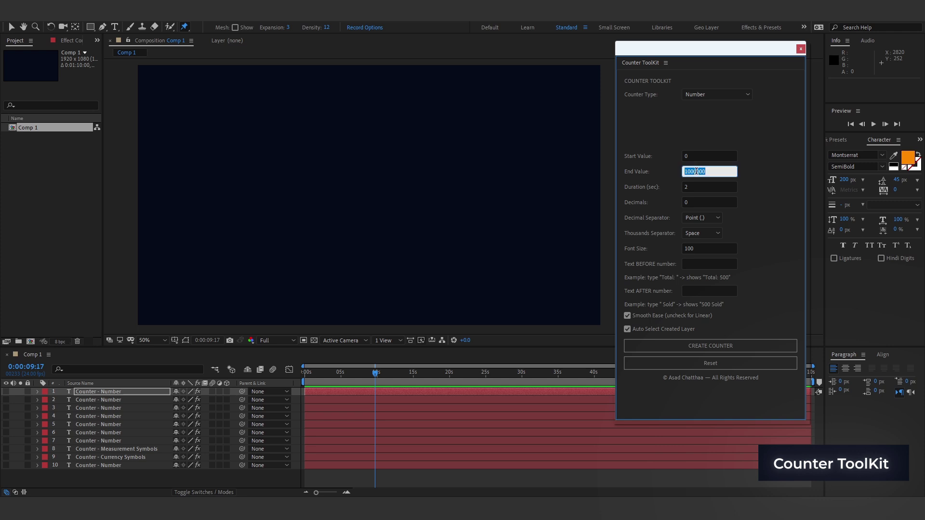
{"action": "type", "text": "25"}
{"action": "left_click", "coordinate": [769, 182]}
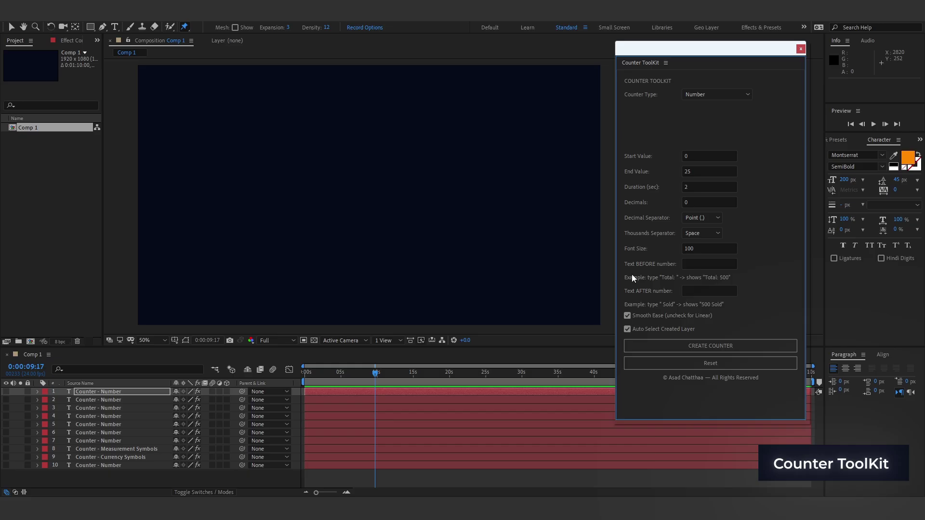
Step: Set the text after the number to "Marla" and create the counter
{"action": "left_click", "coordinate": [697, 291]}
{"action": "type", "text": "Marla"}
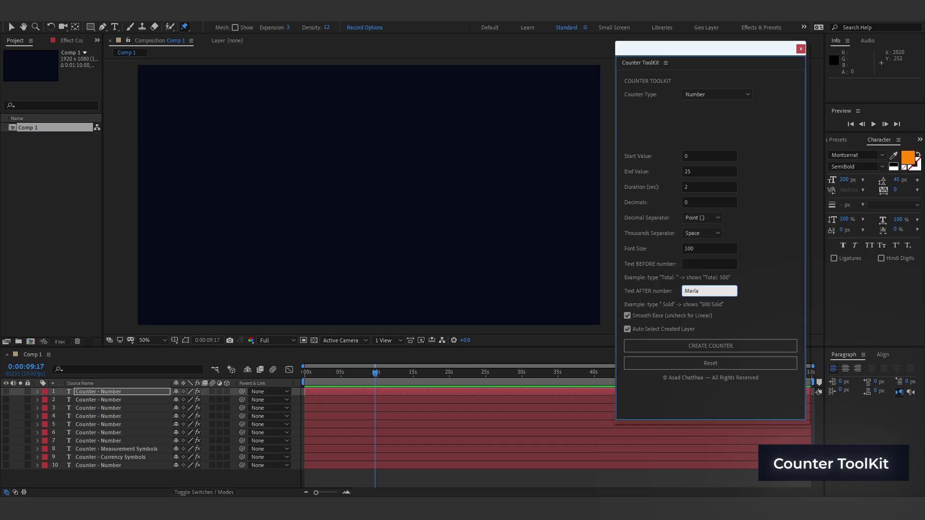
{"action": "left_click", "coordinate": [716, 345]}
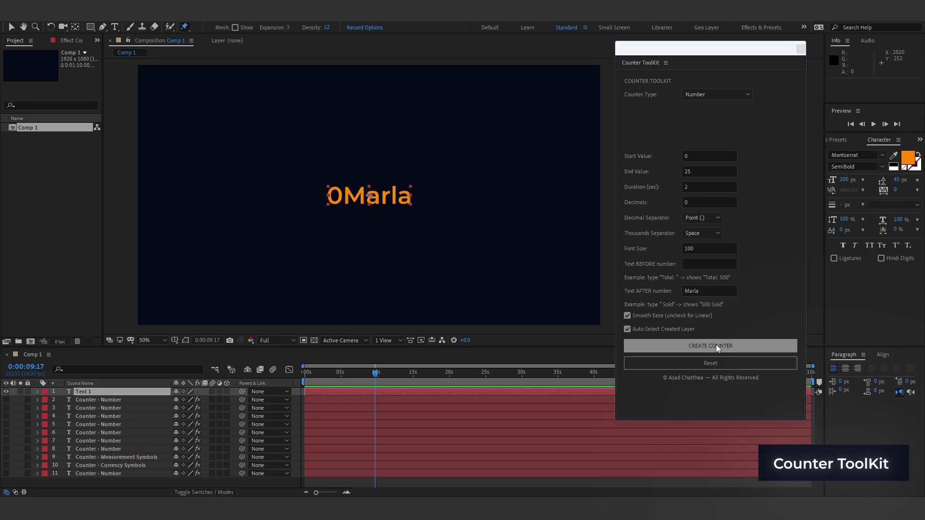
{"action": "key", "text": "Return"}
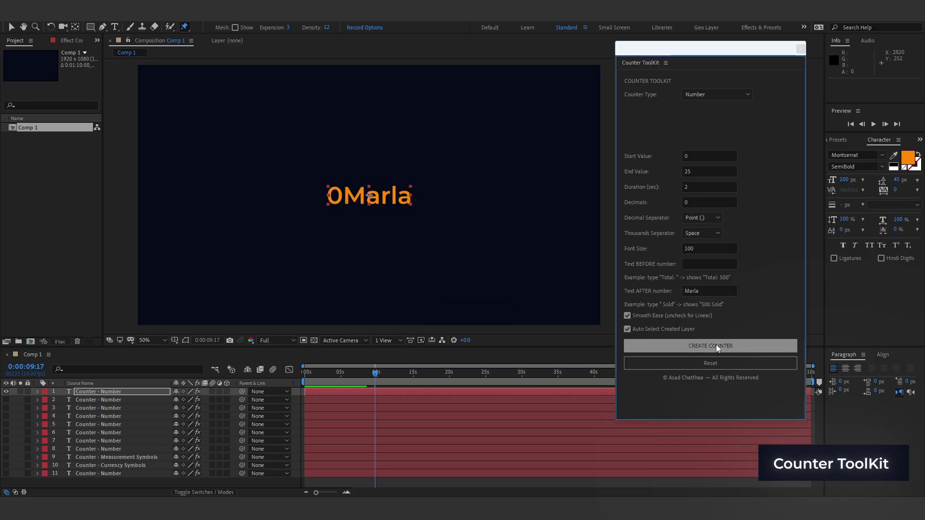
Step: Preview the Marla counter's animation and hide its layer
{"action": "key", "text": "space"}
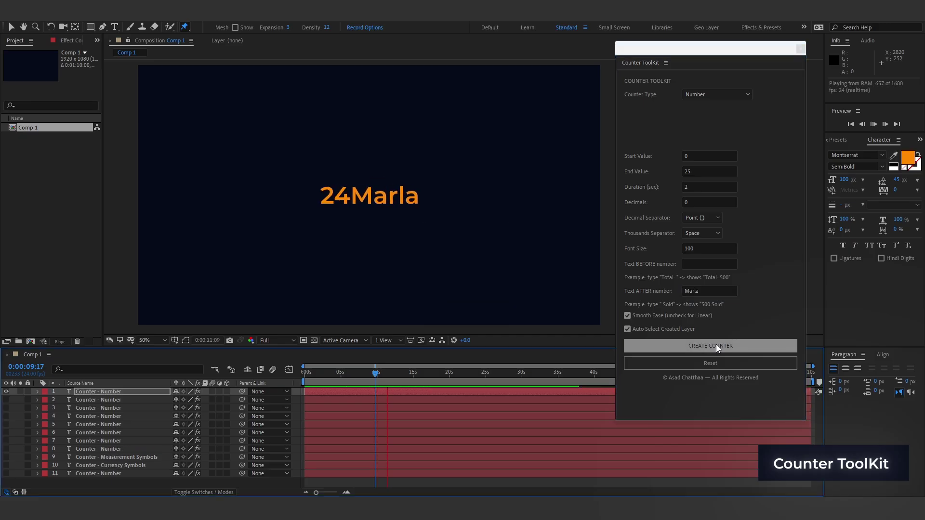
{"action": "key", "text": "space"}
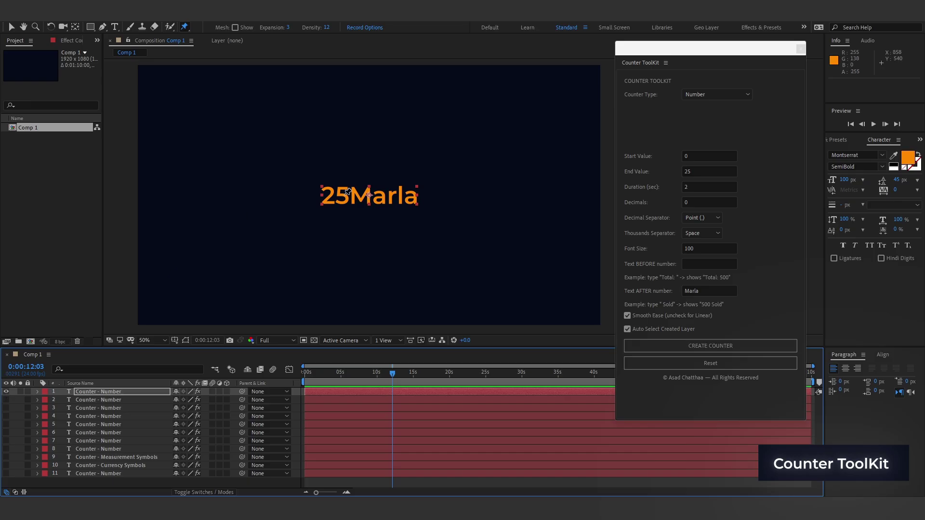
{"action": "left_click", "coordinate": [6, 392]}
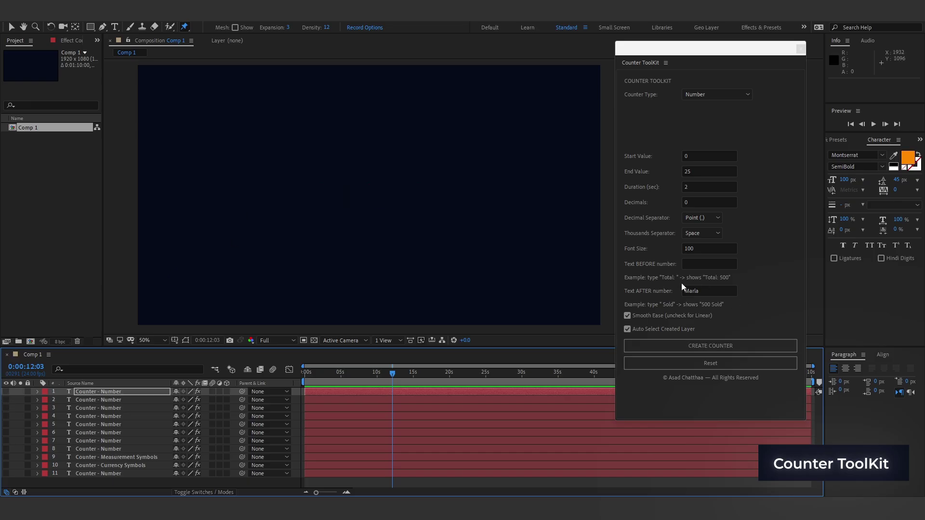
Step: Add a leading space to the text after the number and set the end value to 10
{"action": "left_click", "coordinate": [694, 290]}
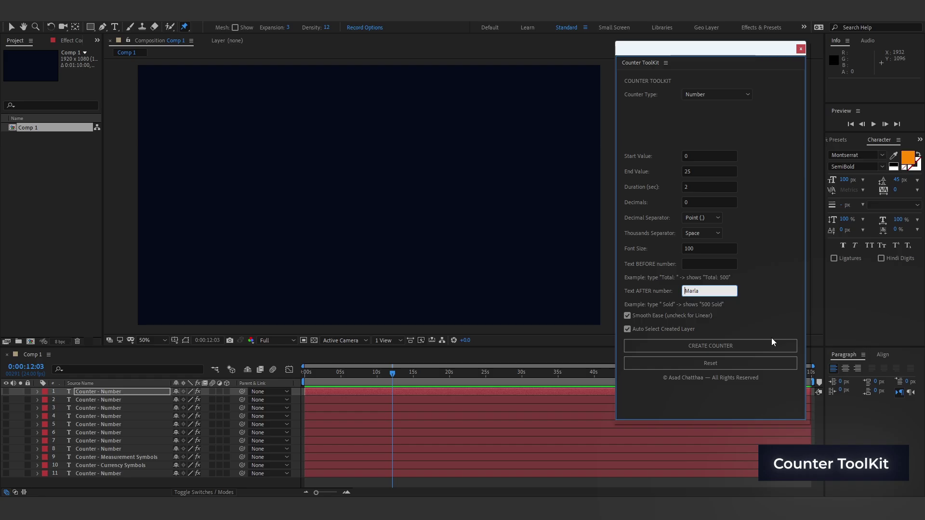
{"action": "left_click", "coordinate": [766, 293]}
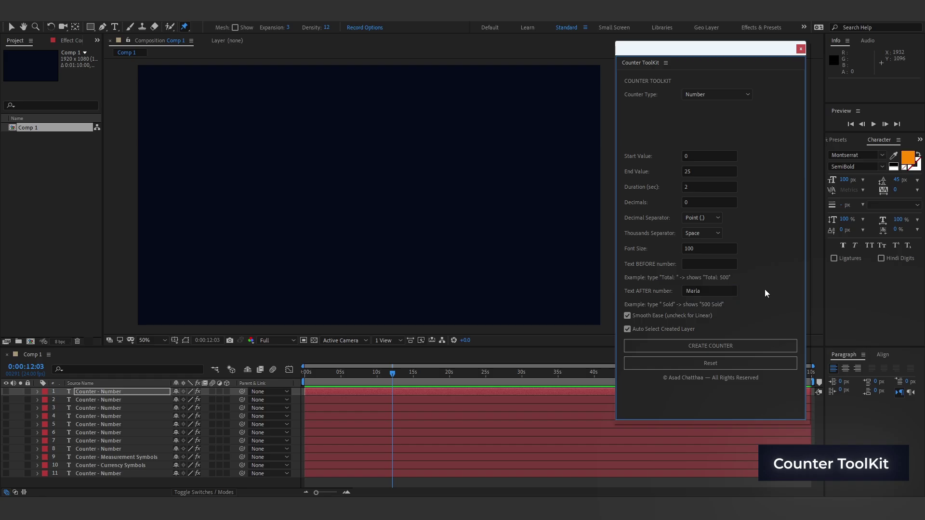
{"action": "double_click", "coordinate": [696, 170]}
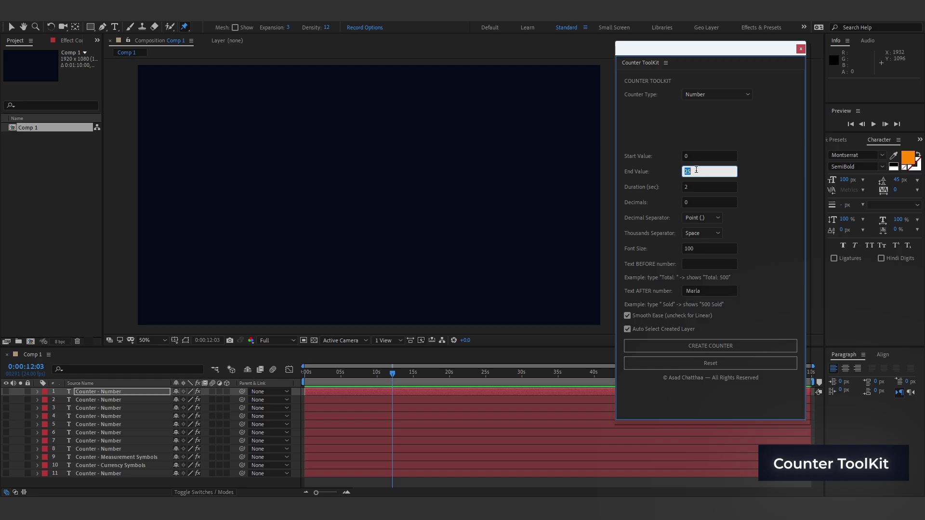
{"action": "type", "text": "10"}
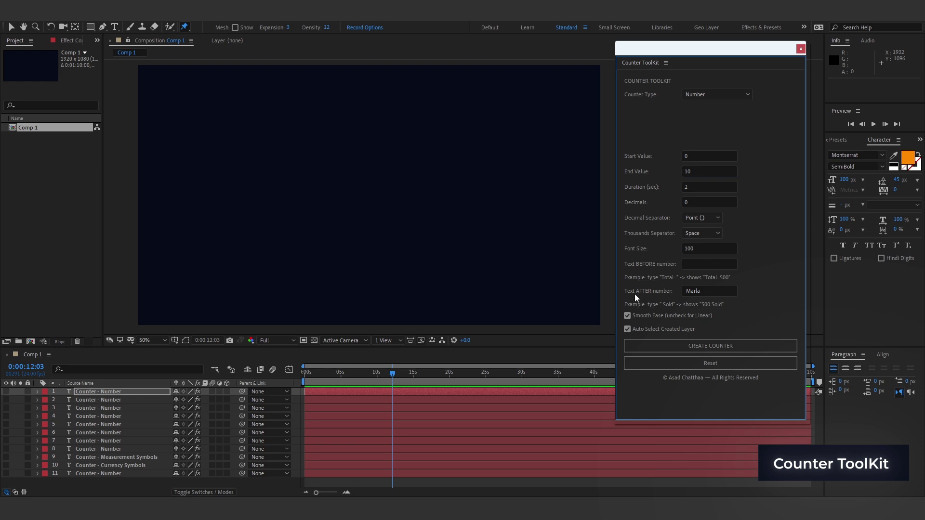
Step: Replace the word after the number with "Kanal", keeping the leading space, and create the counter
{"action": "left_click", "coordinate": [697, 291]}
{"action": "double_click", "coordinate": [696, 291]}
{"action": "type", "text": "Kanal"}
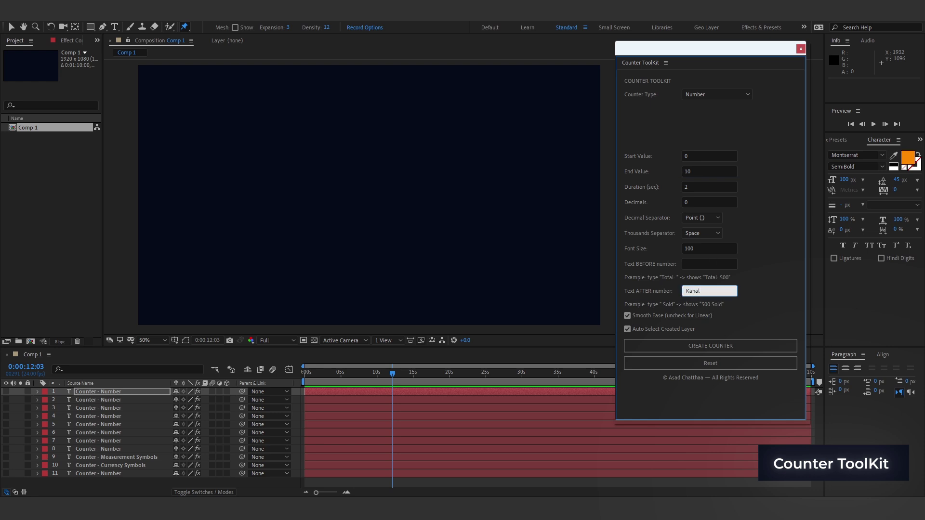
{"action": "left_click", "coordinate": [707, 345]}
Step: Preview the Kanal counter's animation and hide its layer
{"action": "key", "text": "space"}
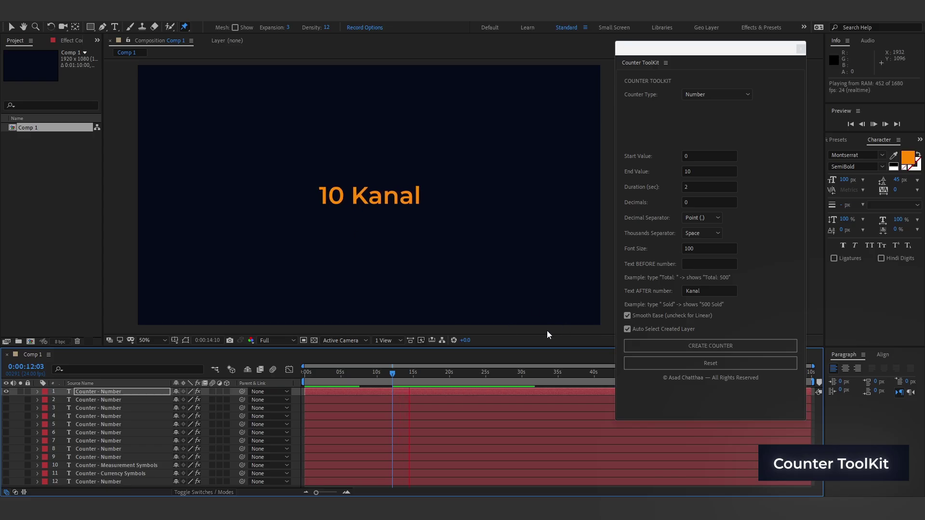
{"action": "key", "text": "space"}
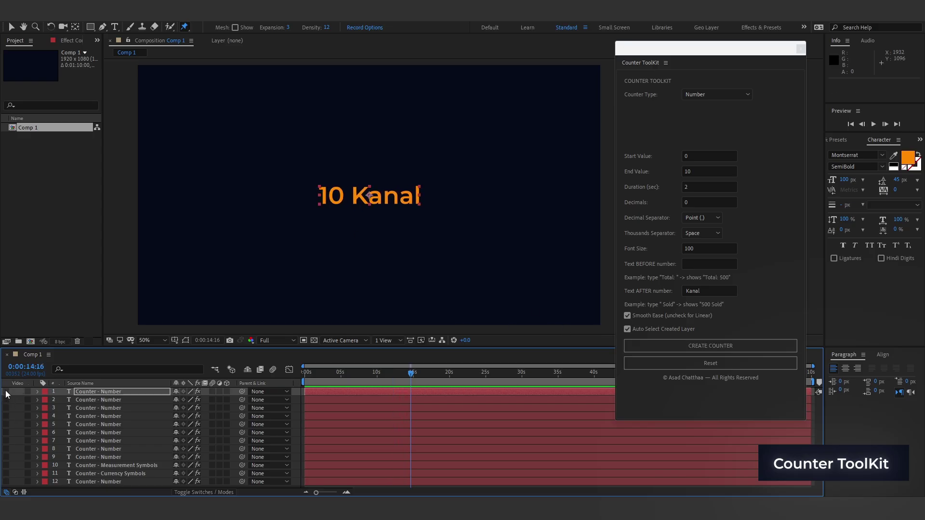
{"action": "left_click", "coordinate": [6, 391]}
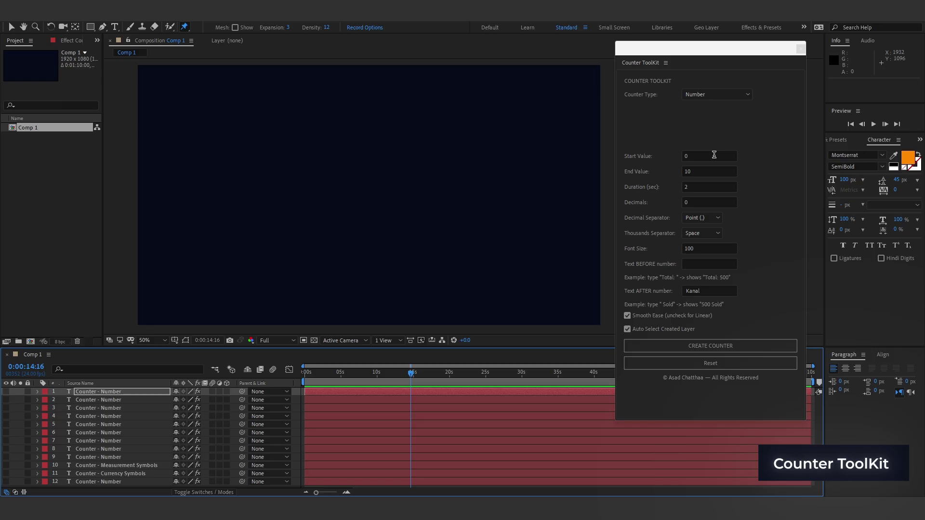
Step: Create a number counter with end value 5 and "Kilometers" after the number, separated by a space
{"action": "left_click", "coordinate": [698, 171]}
{"action": "type", "text": "5"}
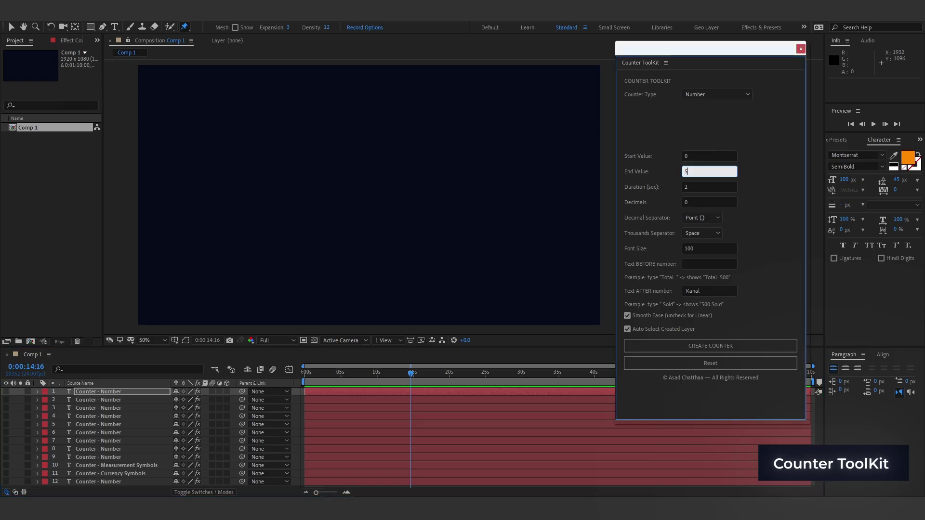
{"action": "left_click", "coordinate": [768, 214]}
{"action": "left_click", "coordinate": [711, 289]}
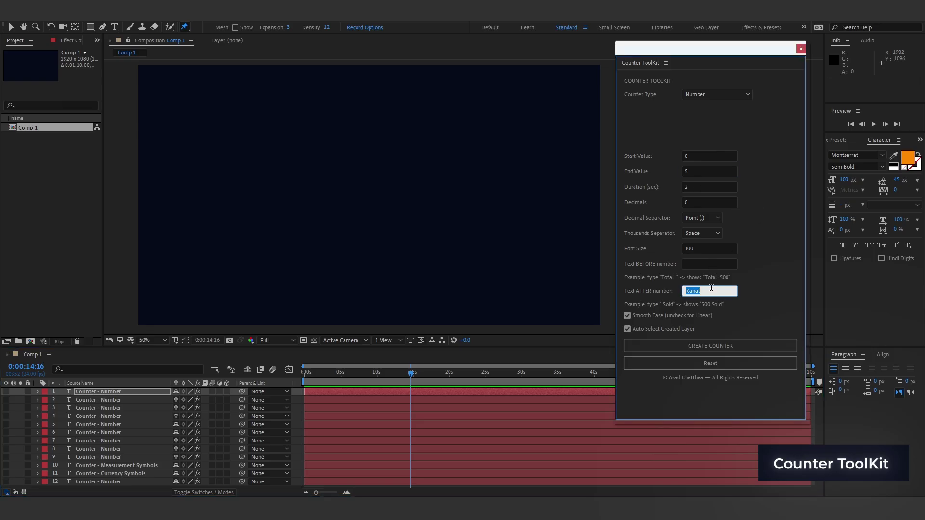
{"action": "type", "text": "Kilometers"}
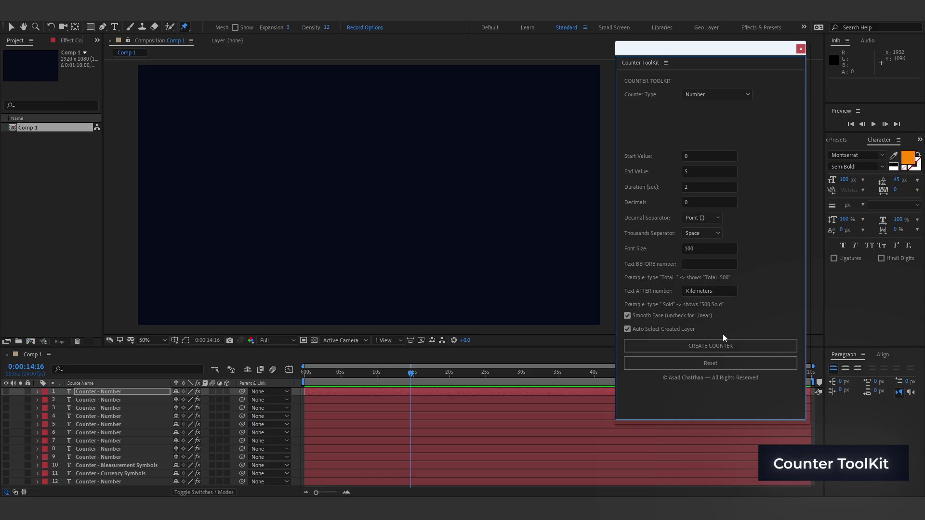
{"action": "left_click", "coordinate": [715, 346]}
Step: Preview the Kilometers counter's animation and hide its layer
{"action": "key", "text": "space"}
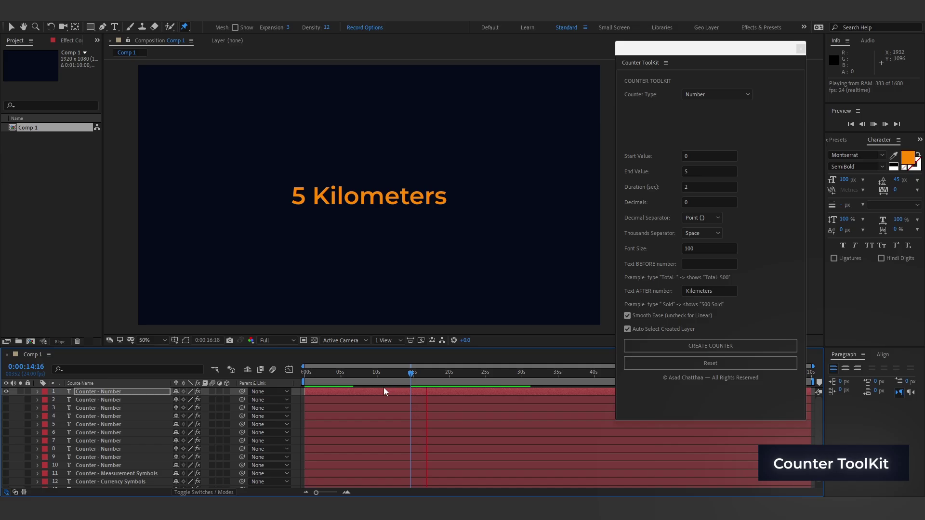
{"action": "left_click", "coordinate": [88, 392]}
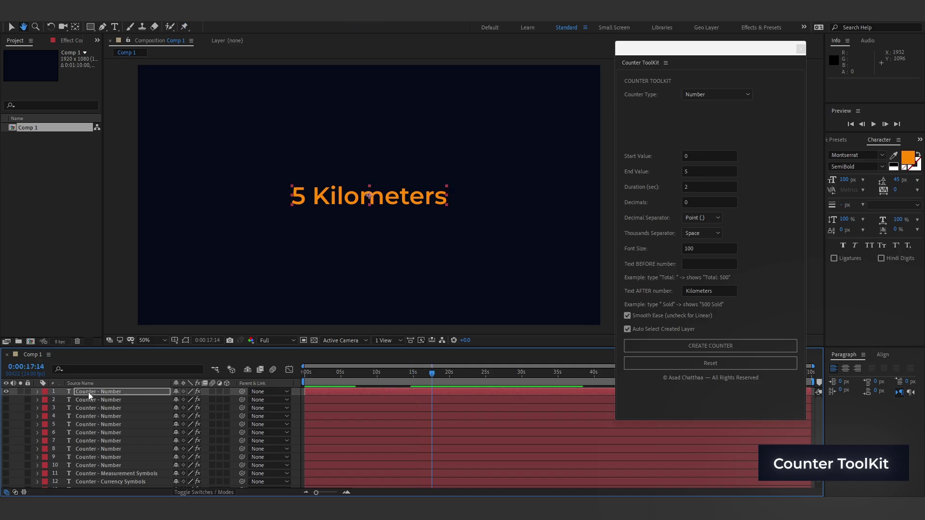
{"action": "left_click", "coordinate": [6, 391]}
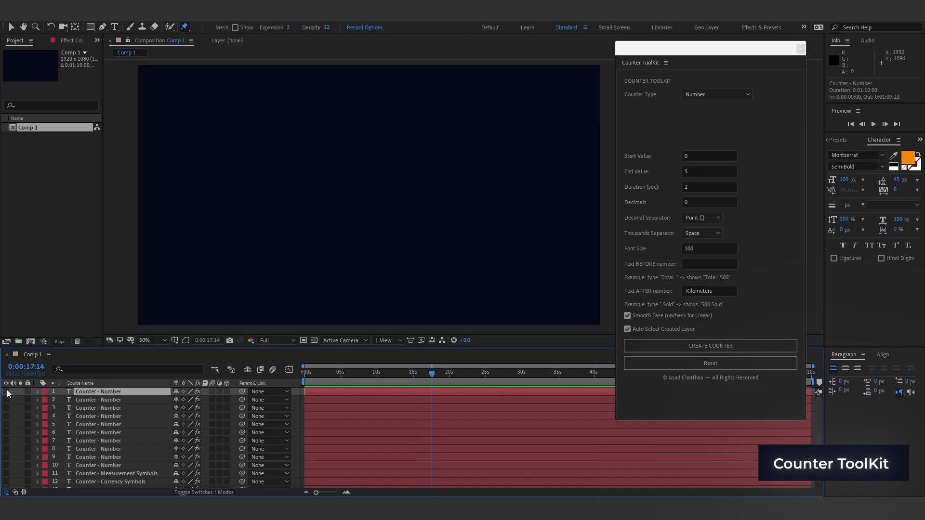
Step: Create a number counter with end value 3 and "Hours" after the number, separated by a space
{"action": "left_click", "coordinate": [690, 172]}
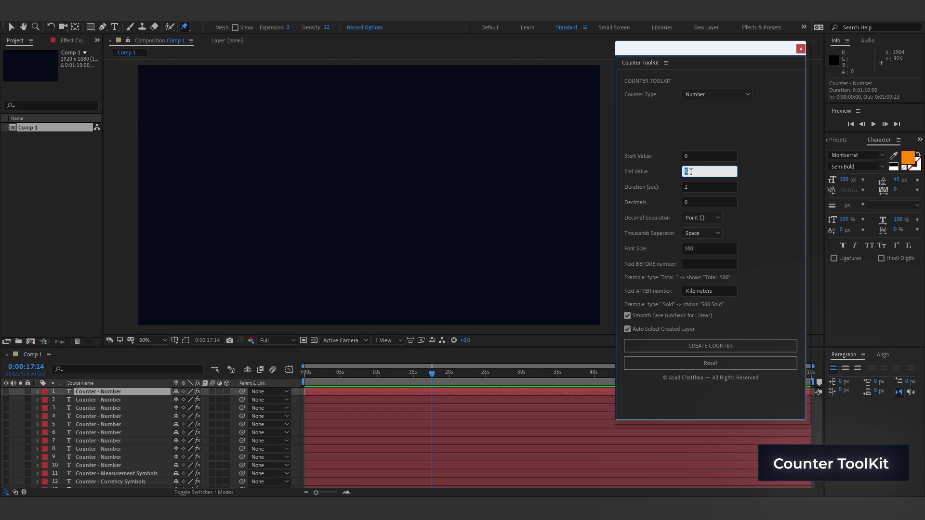
{"action": "type", "text": "3"}
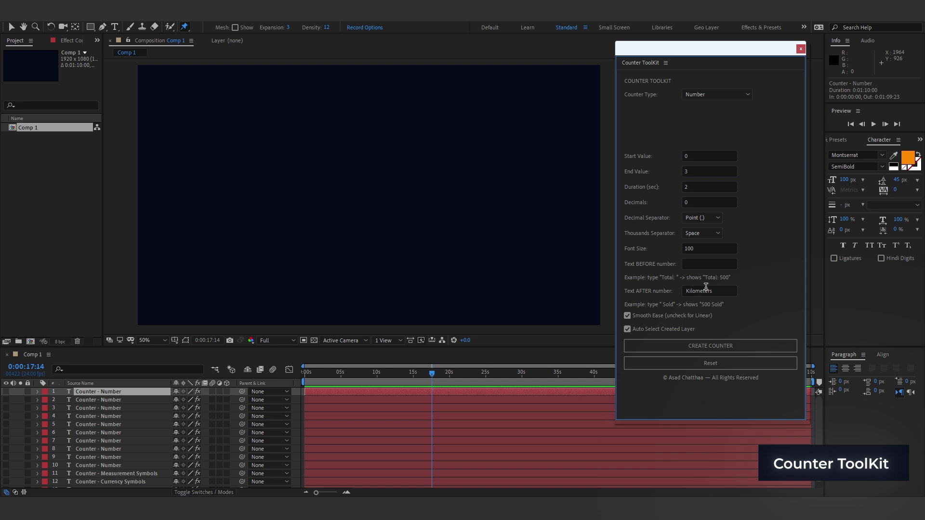
{"action": "left_click", "coordinate": [706, 291]}
{"action": "type", "text": "Hours"}
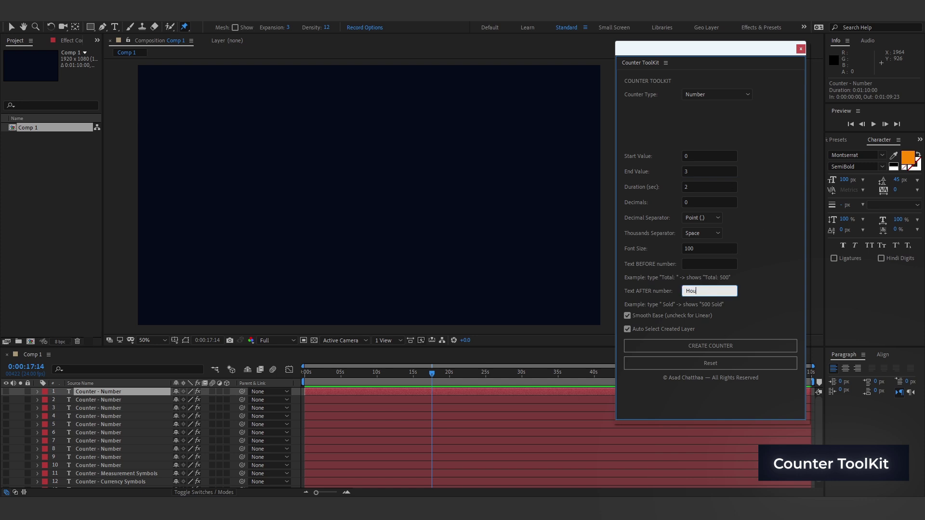
{"action": "left_click", "coordinate": [700, 343]}
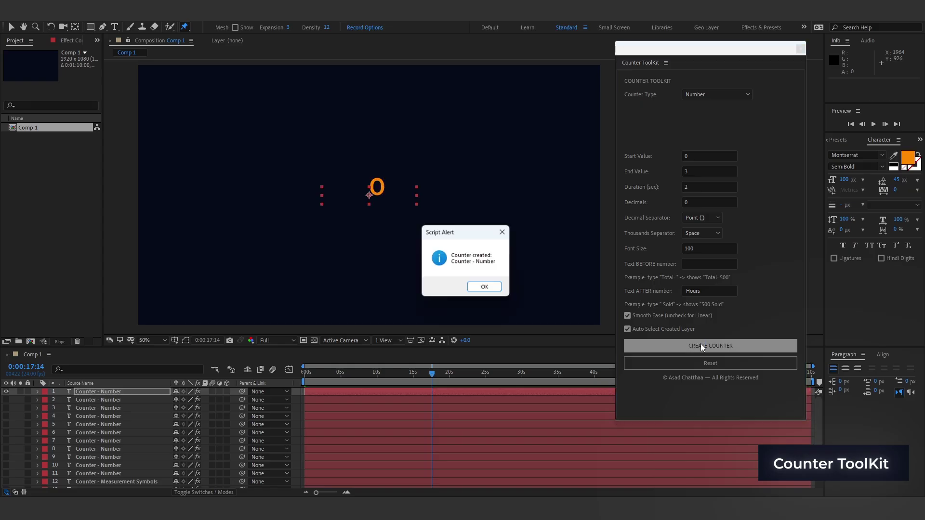
{"action": "key", "text": "Return"}
Step: Preview the Hours counter's animation and hide its layer
{"action": "key", "text": "space"}
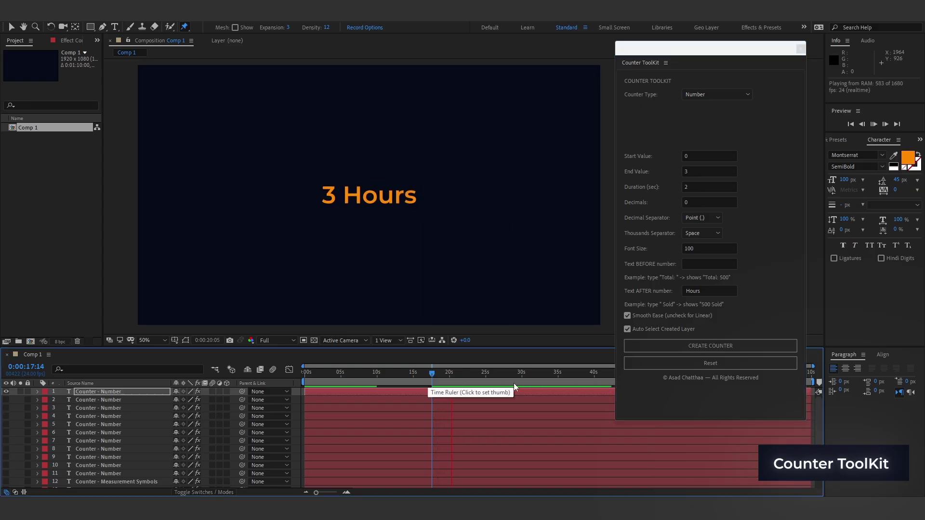
{"action": "key", "text": "space"}
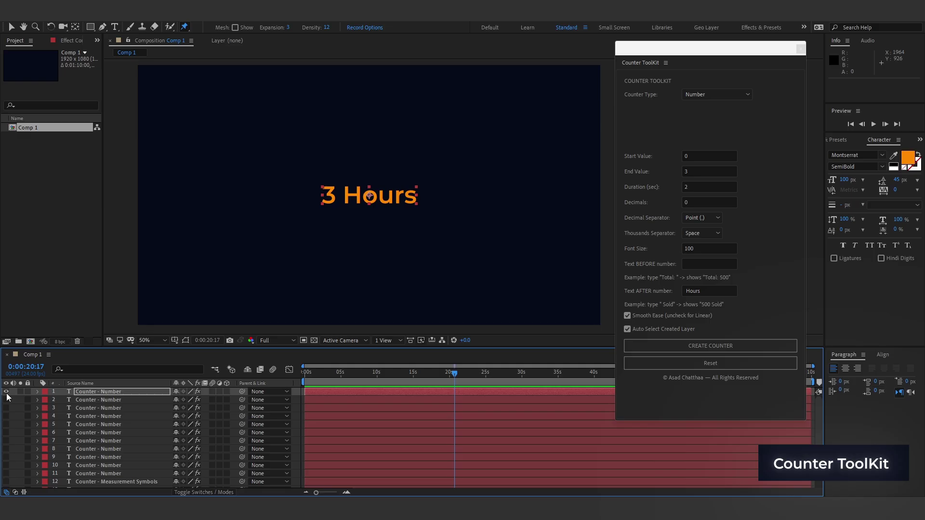
{"action": "left_click", "coordinate": [6, 392]}
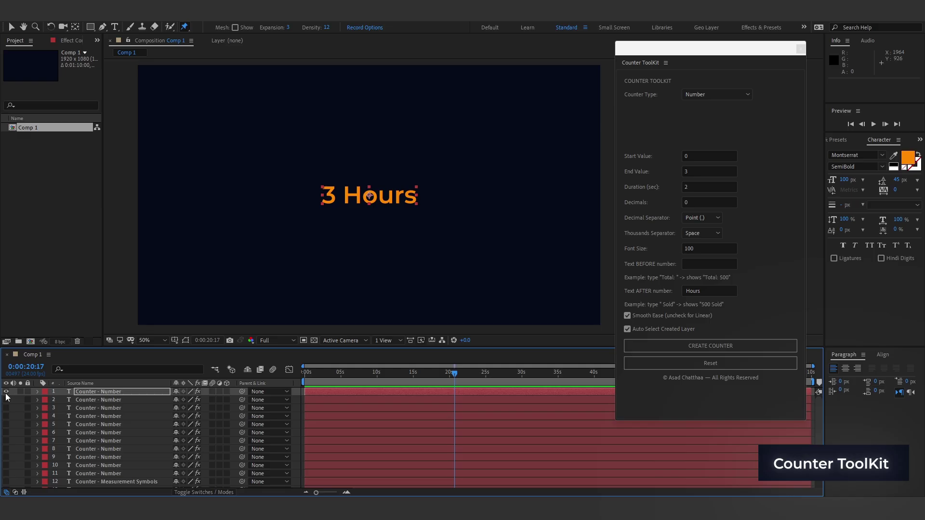
Step: Create a number counter with end value 2 and "Days" after the number, separated by a space
{"action": "double_click", "coordinate": [698, 171]}
{"action": "type", "text": "2"}
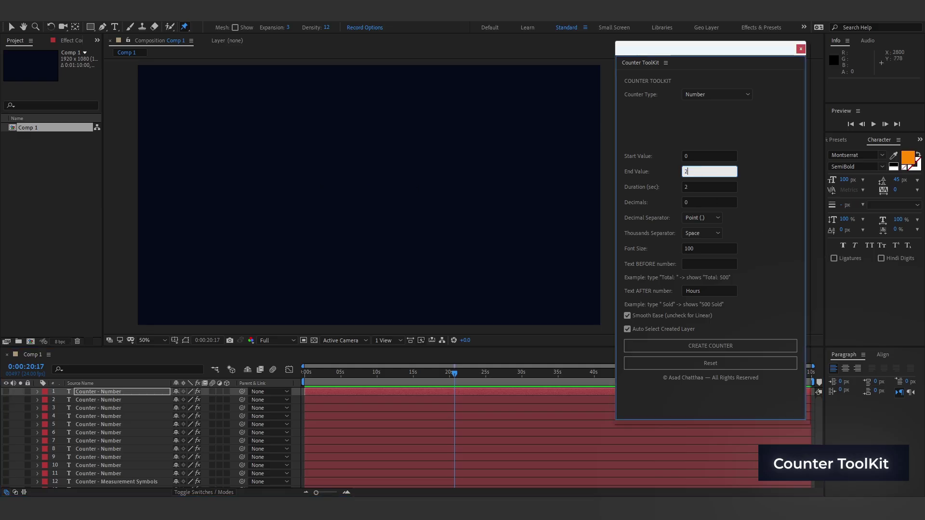
{"action": "double_click", "coordinate": [696, 291]}
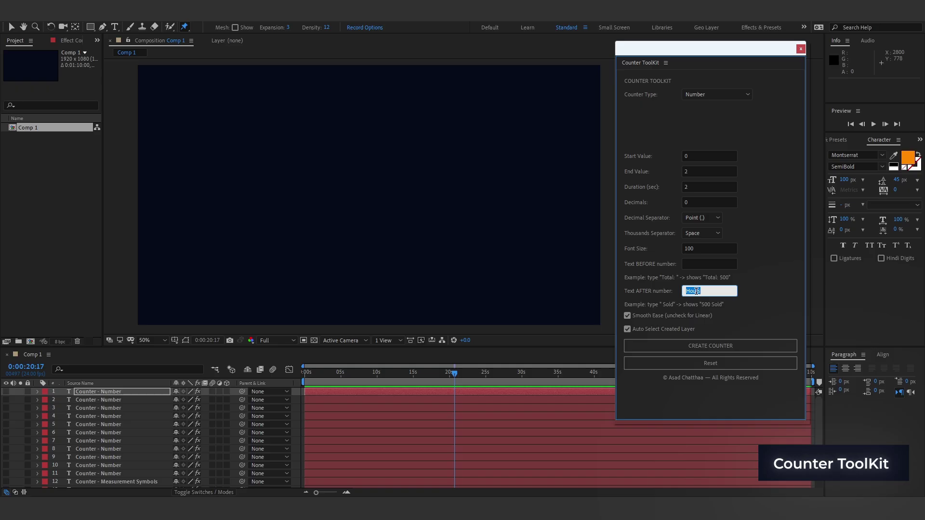
{"action": "type", "text": "Days"}
{"action": "left_click", "coordinate": [702, 350]}
{"action": "key", "text": "Return"}
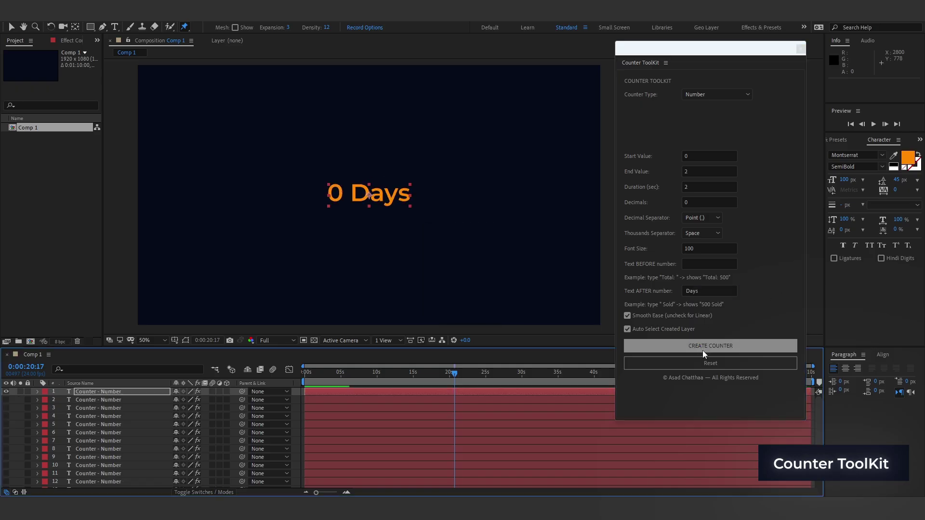
Step: Preview the Days counter's animation and hide its layer
{"action": "key", "text": "space"}
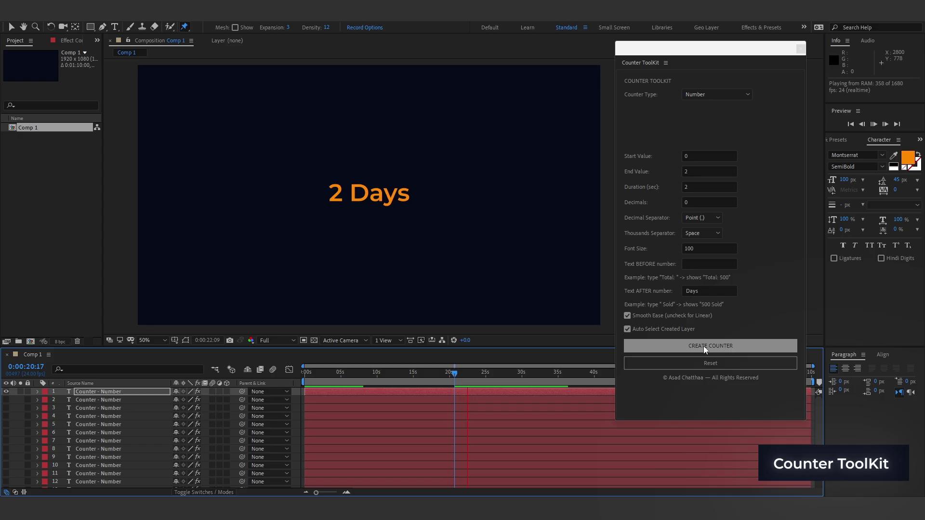
{"action": "key", "text": "space"}
{"action": "key", "text": "ctrl+p"}
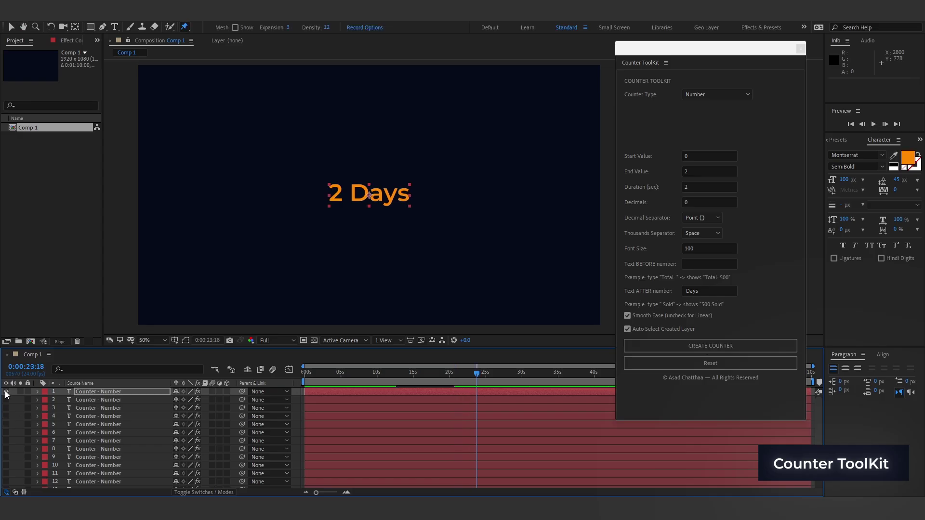
{"action": "left_click", "coordinate": [6, 392]}
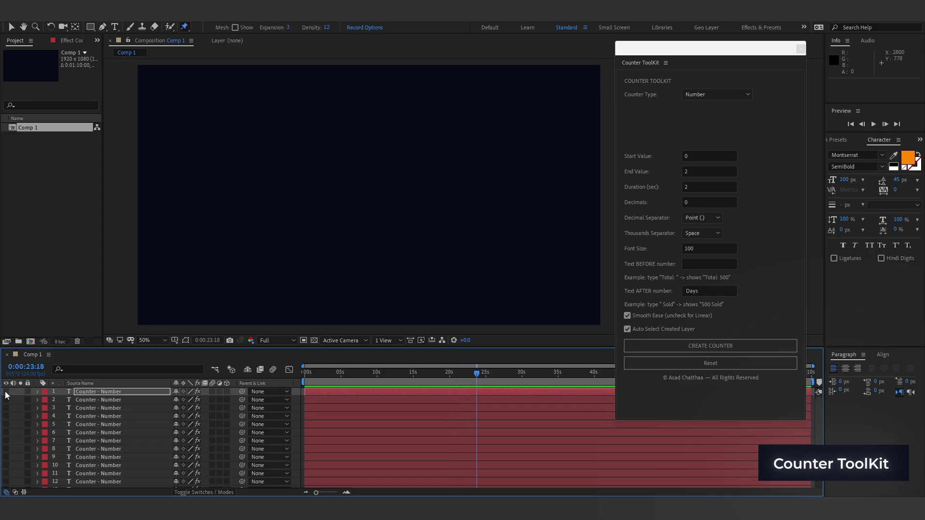
Step: Create a number counter with end value 10 and "Listing" after the number, separated by a space
{"action": "left_click", "coordinate": [698, 171]}
{"action": "key", "text": "BackSpace"}
{"action": "type", "text": "10"}
{"action": "left_click", "coordinate": [692, 306]}
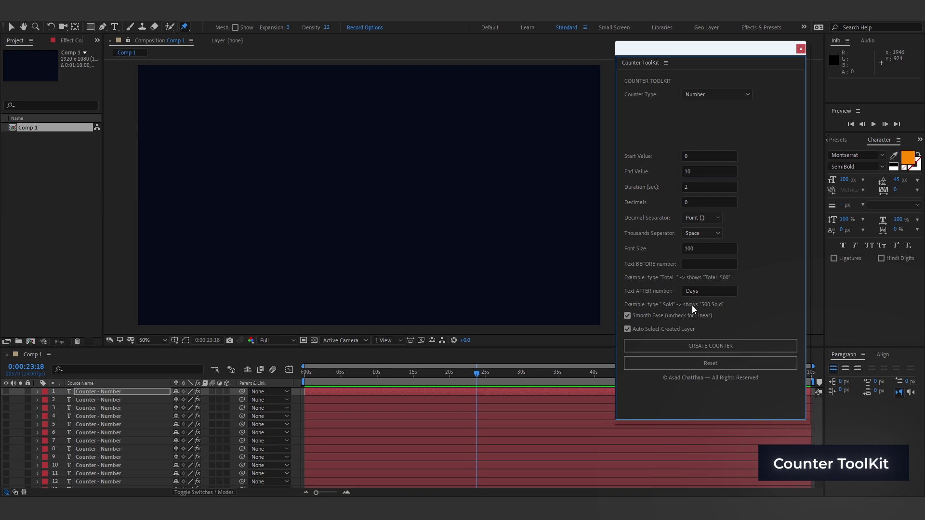
{"action": "left_click", "coordinate": [704, 289]}
{"action": "double_click", "coordinate": [705, 287]}
{"action": "type", "text": "Listing"}
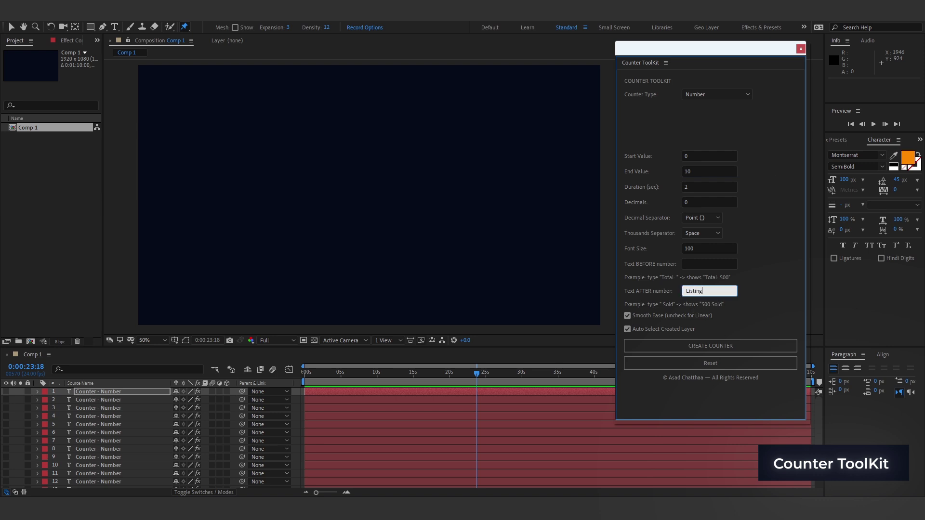
{"action": "left_click", "coordinate": [727, 346]}
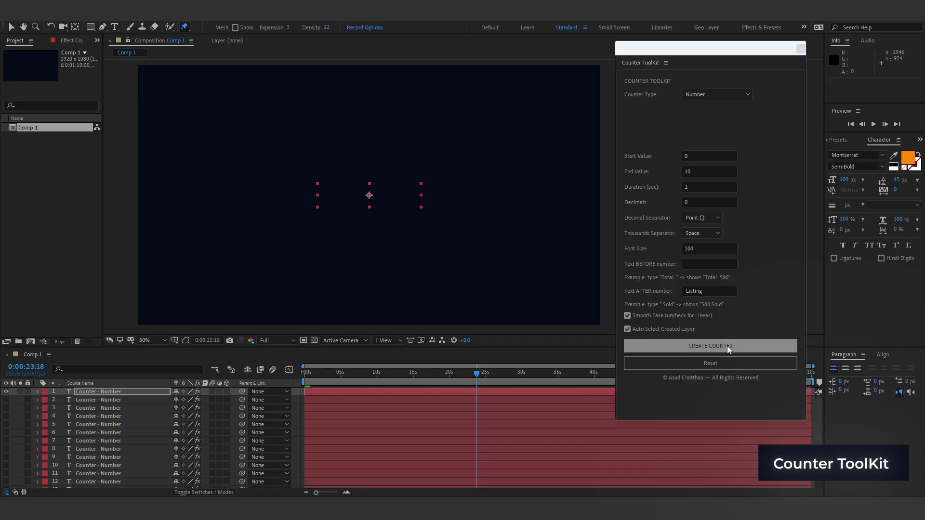
Step: Preview the Listing counter's animation and hide its layer
{"action": "key", "text": "space"}
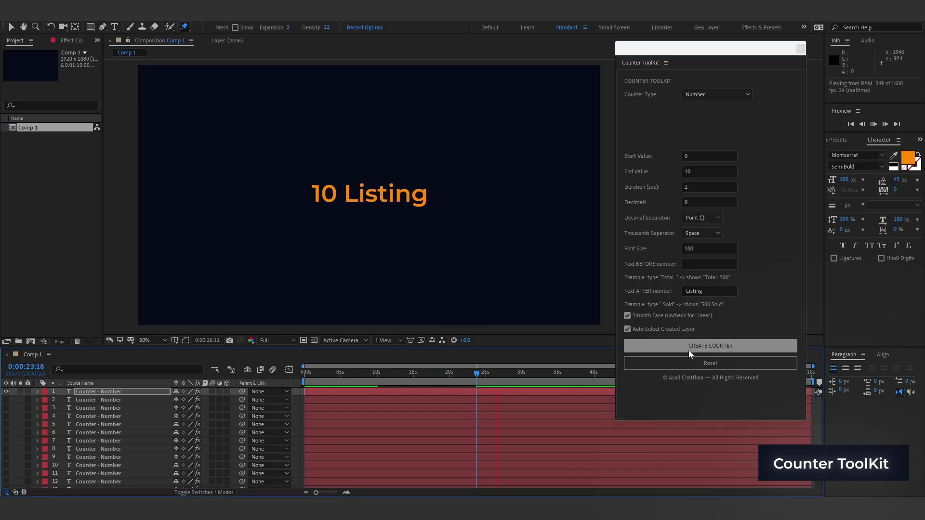
{"action": "key", "text": "space"}
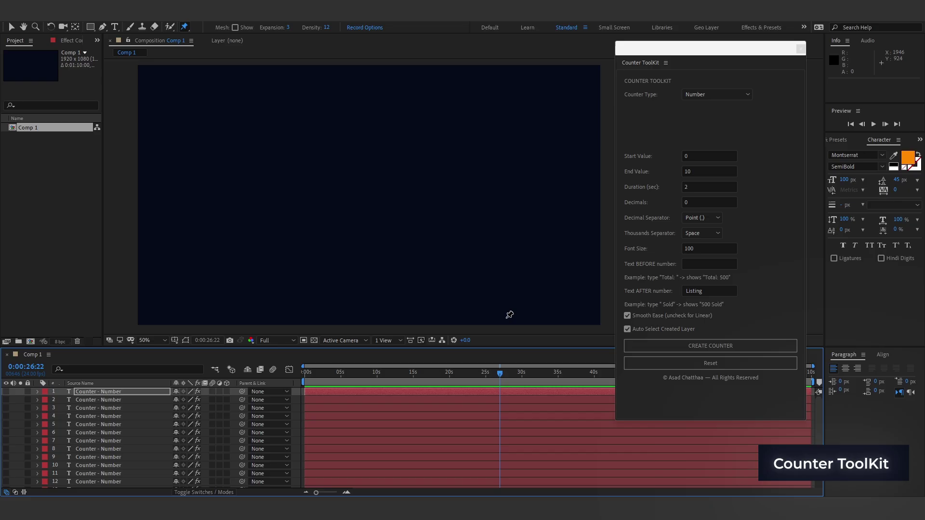
Step: Create a number counter with end value 4 and "Sold" after the number, separated by a space
{"action": "double_click", "coordinate": [703, 170]}
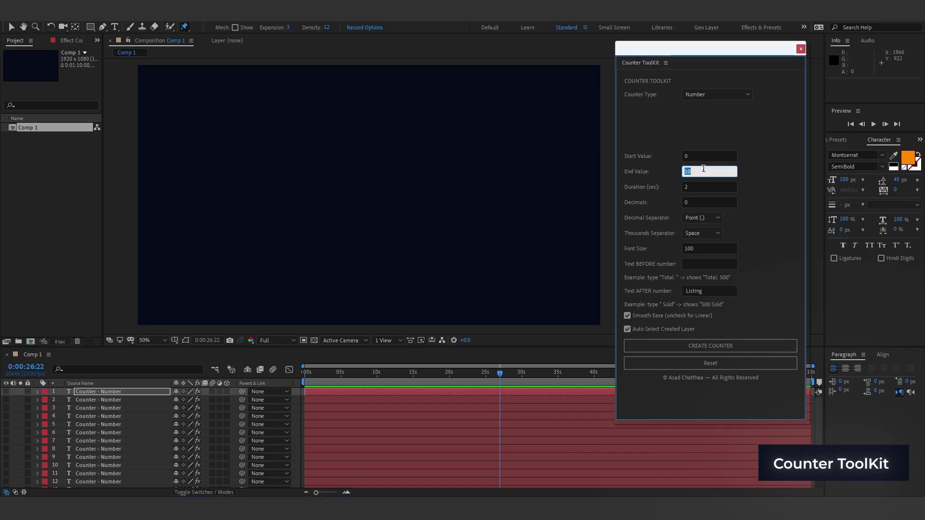
{"action": "type", "text": "4"}
{"action": "left_click", "coordinate": [714, 314]}
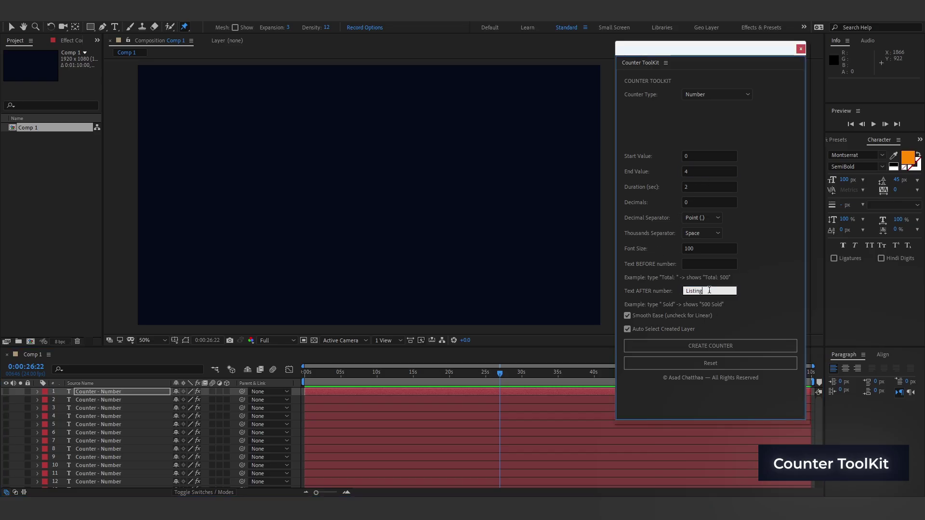
{"action": "double_click", "coordinate": [709, 290]}
{"action": "type", "text": "Sold"}
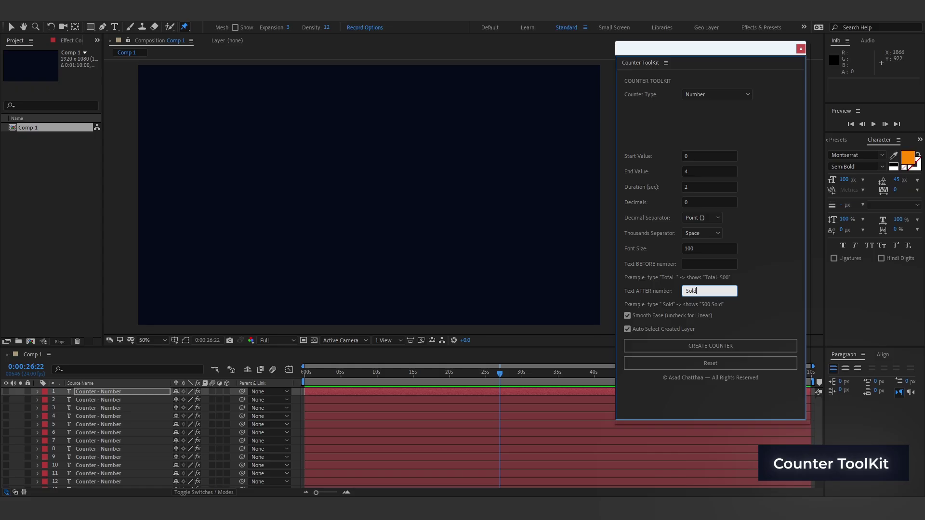
{"action": "left_click", "coordinate": [715, 346]}
{"action": "key", "text": "Return"}
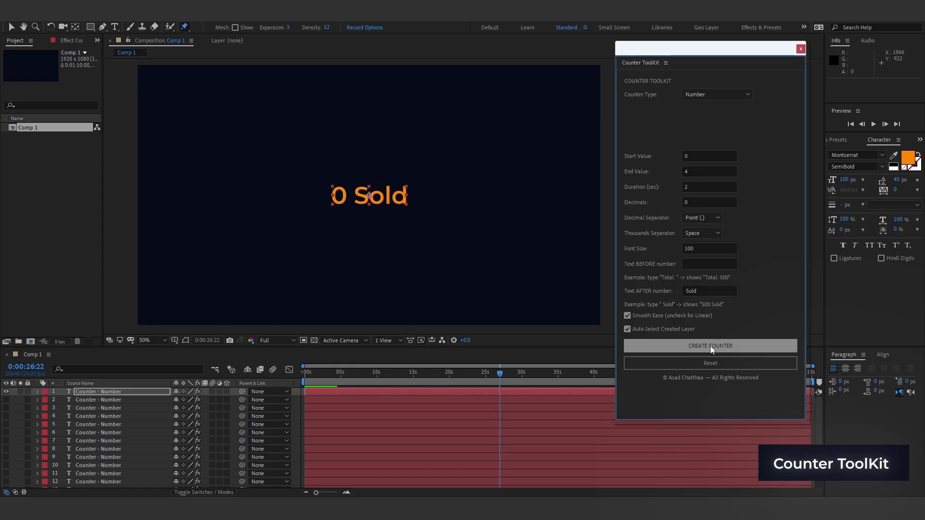
Step: Preview the Sold counter's animation and hide its layer
{"action": "key", "text": "space"}
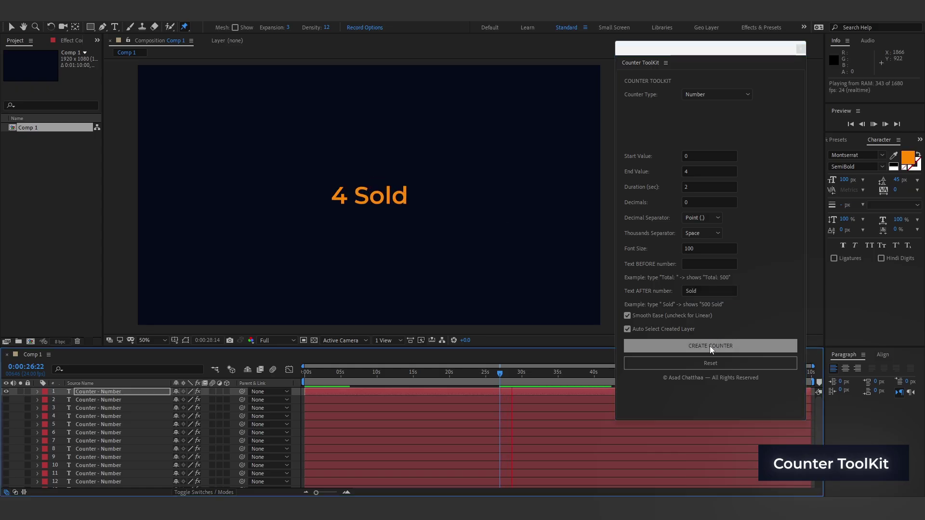
{"action": "left_click", "coordinate": [7, 392]}
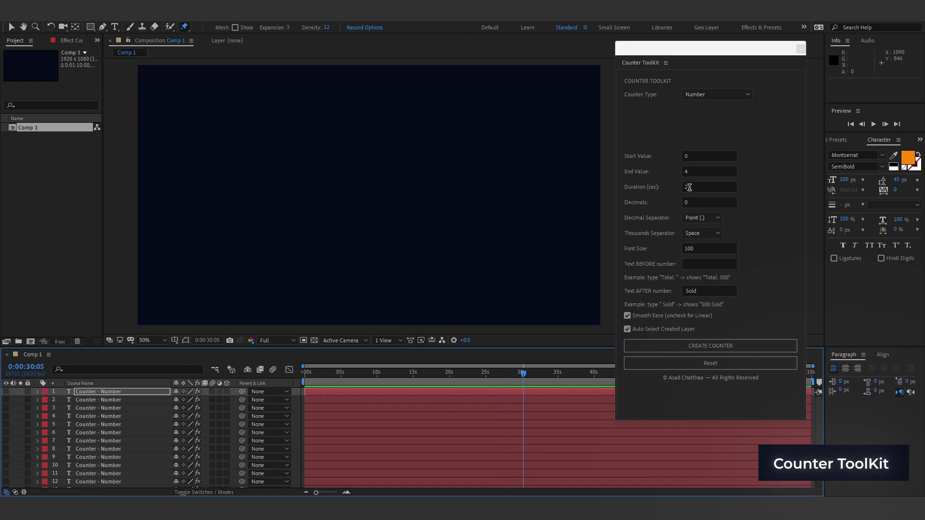
Step: Create a Currency Symbols counter with $ before the number, end value 500000 and "Buy Price" after the number, separated by a space
{"action": "left_click", "coordinate": [692, 173]}
{"action": "type", "text": "500000"}
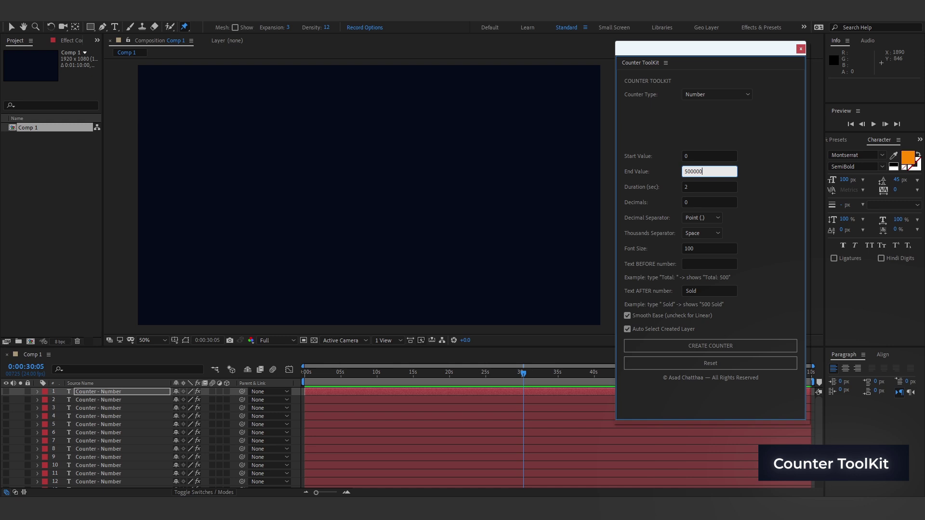
{"action": "left_click", "coordinate": [691, 94]}
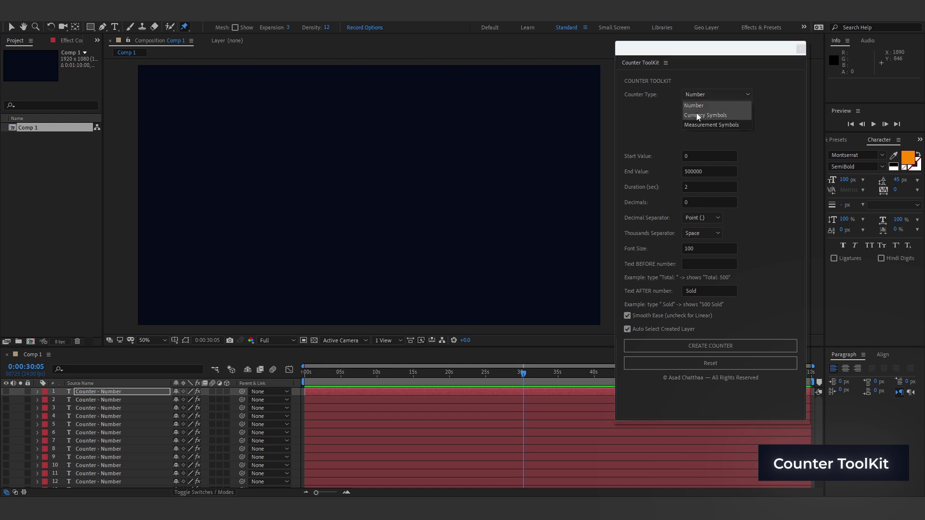
{"action": "left_click", "coordinate": [696, 112]}
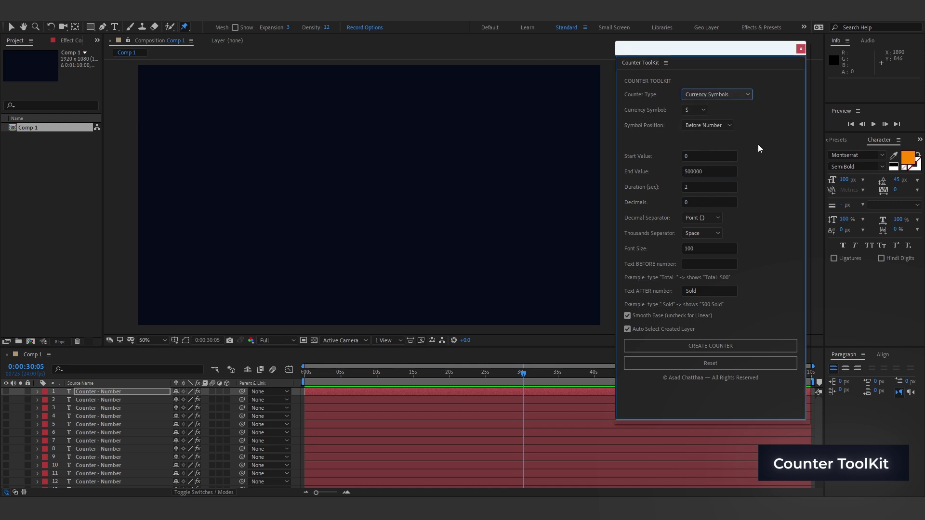
{"action": "double_click", "coordinate": [704, 291]}
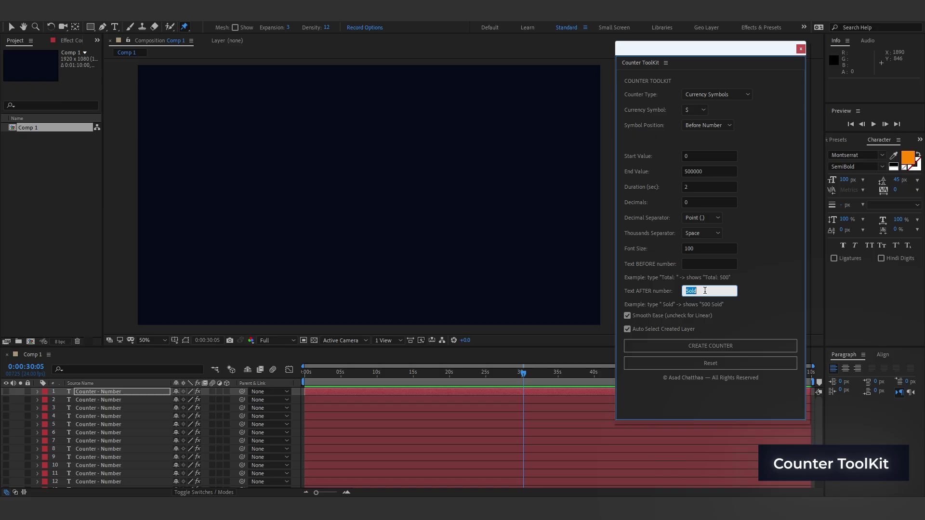
{"action": "type", "text": "Buy Price"}
{"action": "left_click", "coordinate": [711, 346]}
{"action": "key", "text": "Return"}
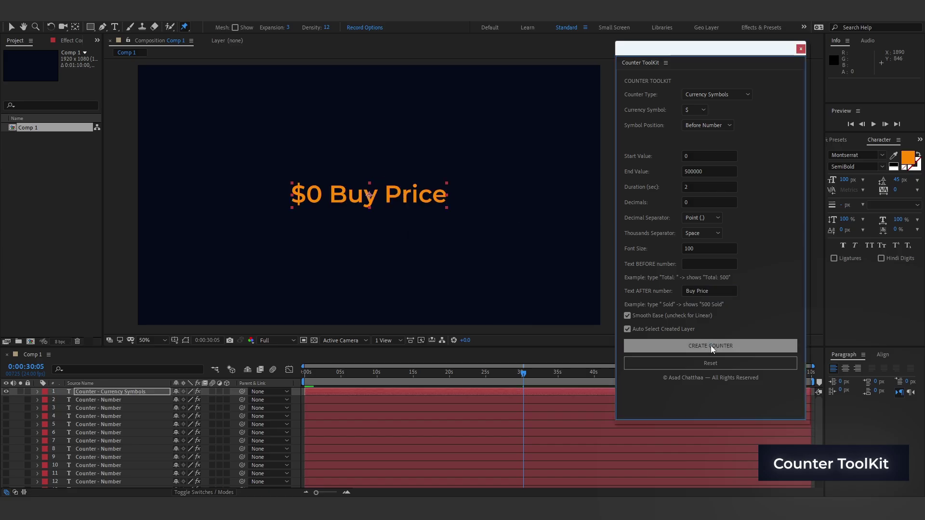
Step: Preview the Buy Price counter's animation and reset the counter settings to their defaults
{"action": "key", "text": "space"}
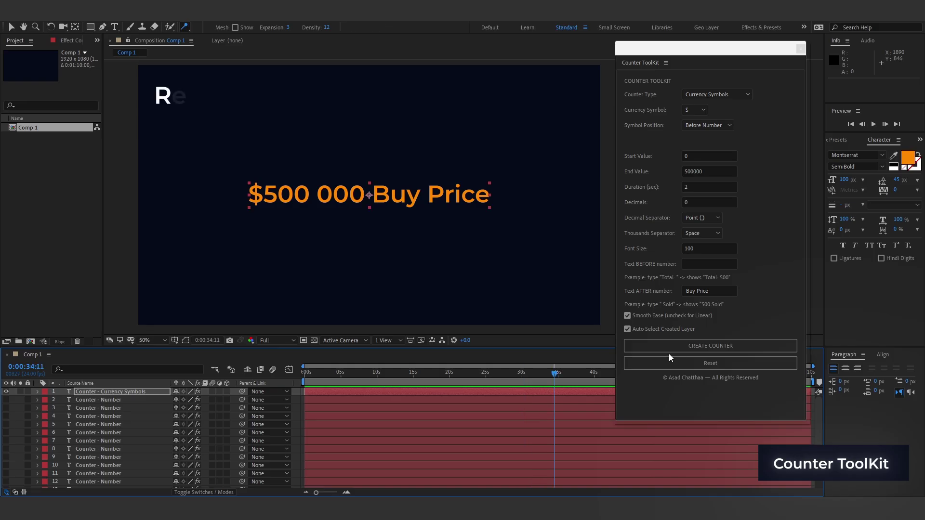
{"action": "left_click", "coordinate": [692, 364]}
{"action": "left_click", "coordinate": [726, 362]}
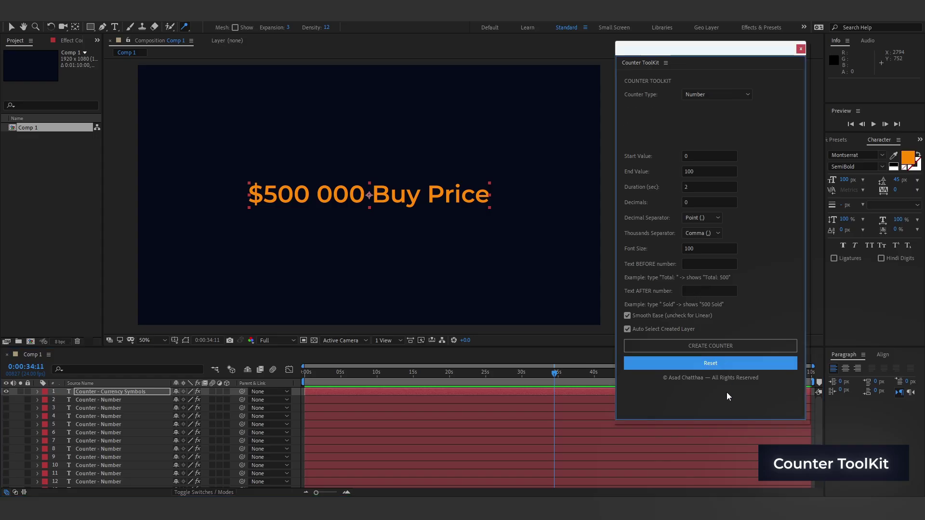